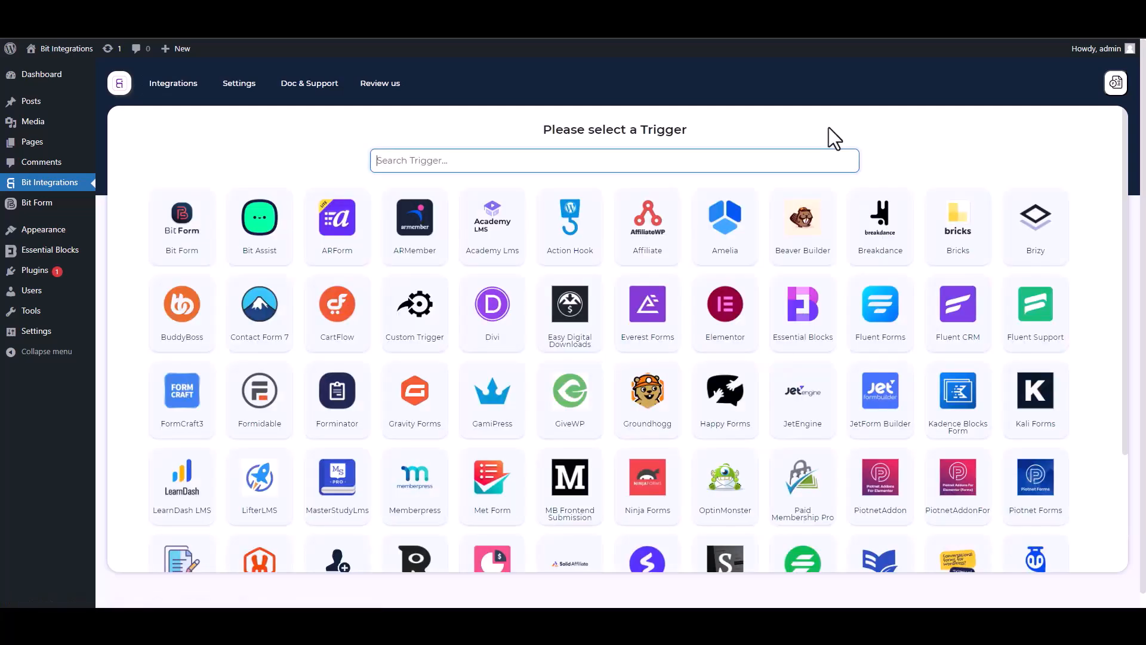
# Search 'ess', choose Essential Blocks as the trigger and fetch its form data
pyautogui.write('ess')
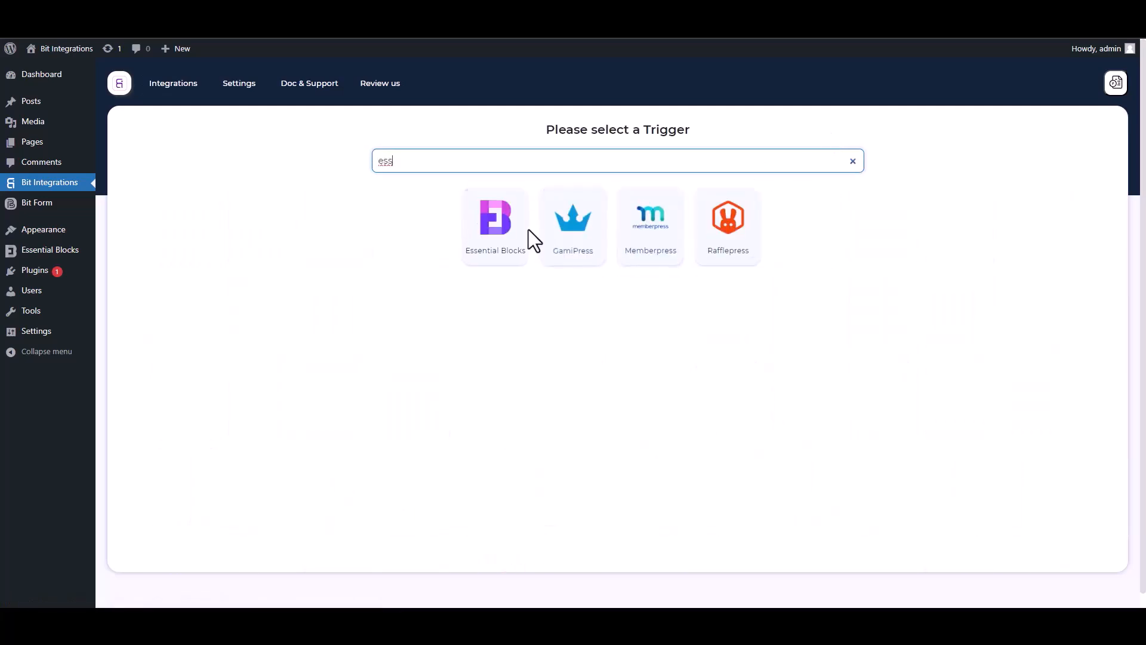
pyautogui.click(487, 263)
pyautogui.click(618, 277)
# Submit the site's contact form with name 'test', a test e-mail address and a phone number
pyautogui.click(149, 19)
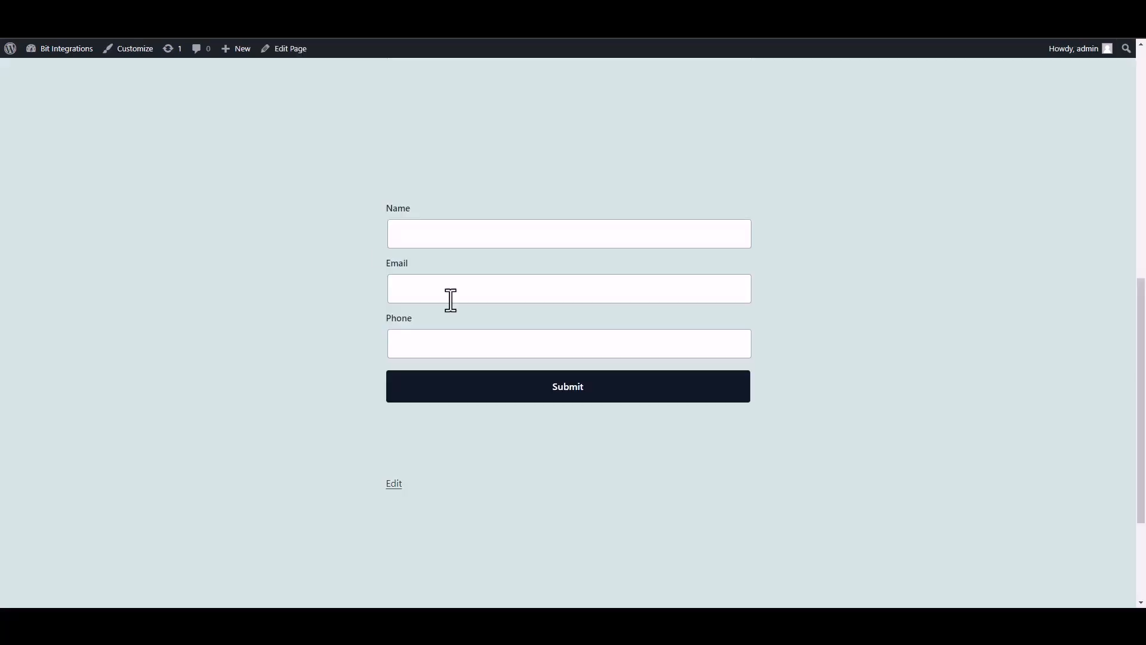
pyautogui.click(492, 243)
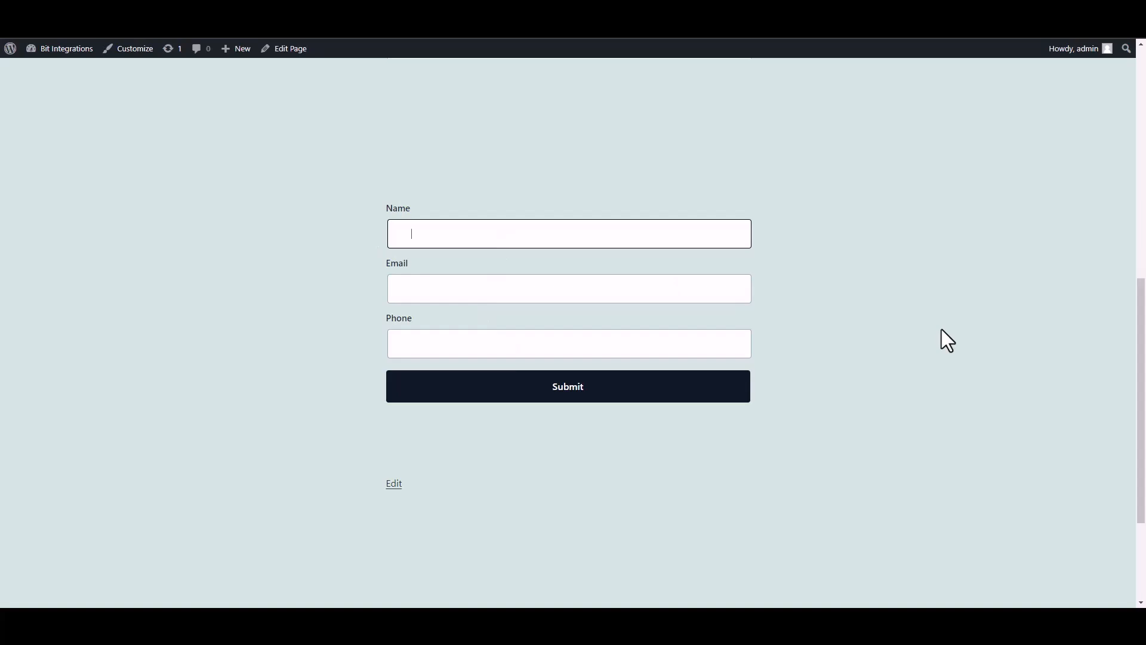
pyautogui.write('test')
pyautogui.click(685, 293)
pyautogui.write('test@gmail.com')
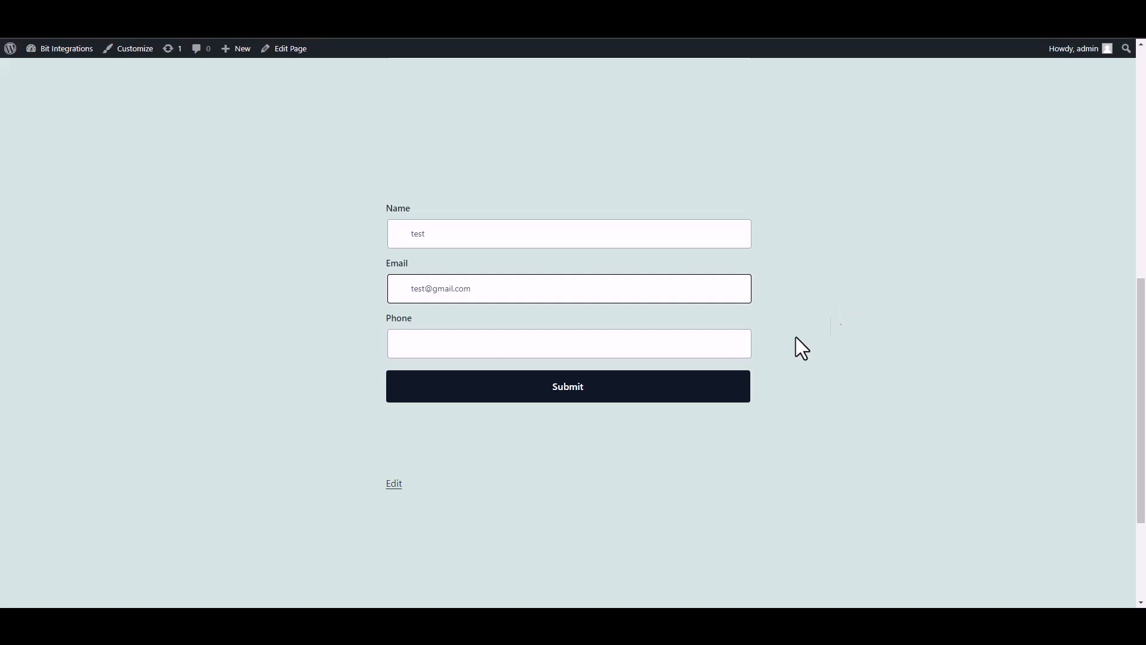
pyautogui.click(690, 349)
pyautogui.write('58566255')
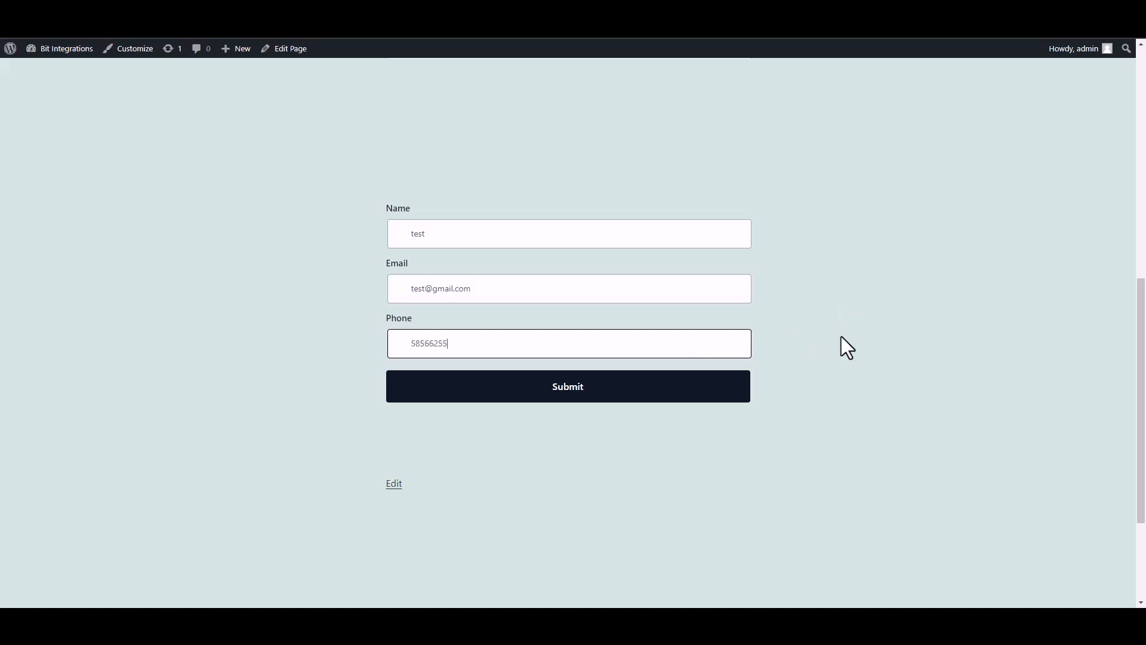
pyautogui.click(725, 390)
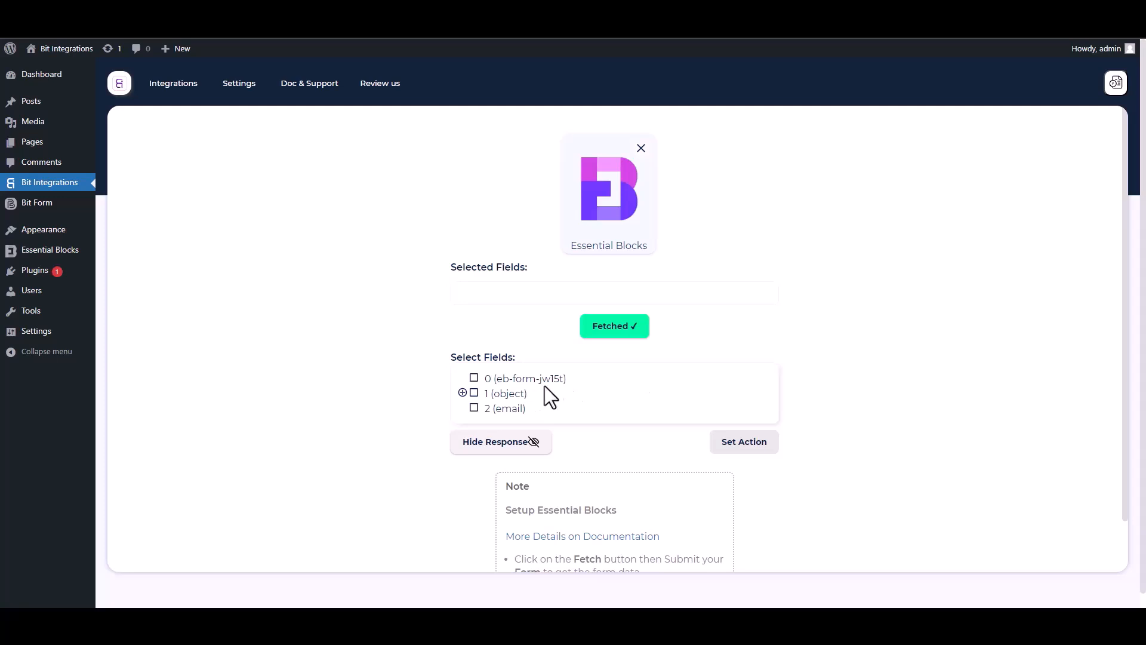
# Select field 0 and the Name, Email and Phone sub-fields of object 1
pyautogui.moveTo(568, 378); pyautogui.dragTo(479, 379)
pyautogui.click(475, 379)
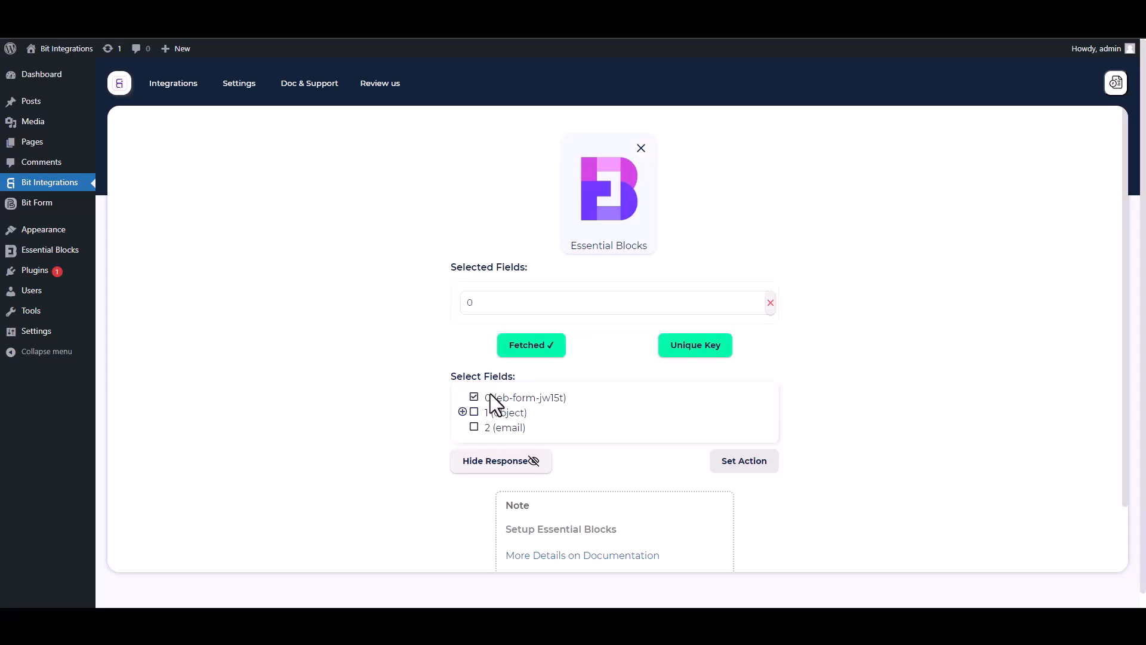
pyautogui.click(462, 412)
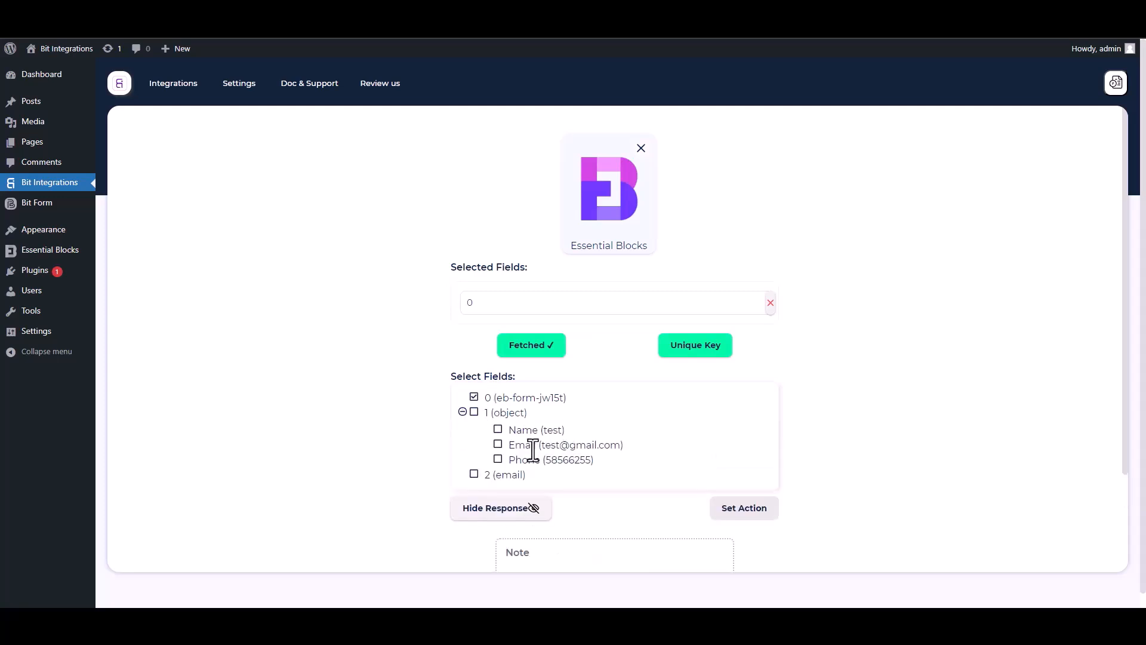
pyautogui.click(499, 432)
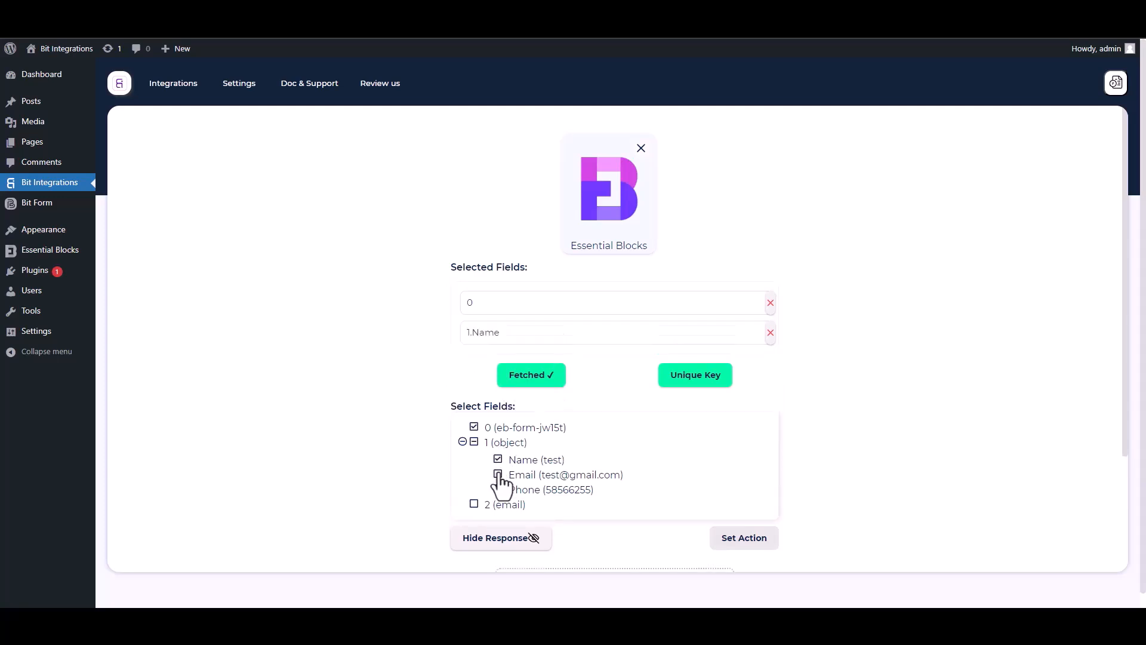
pyautogui.click(499, 475)
pyautogui.click(498, 519)
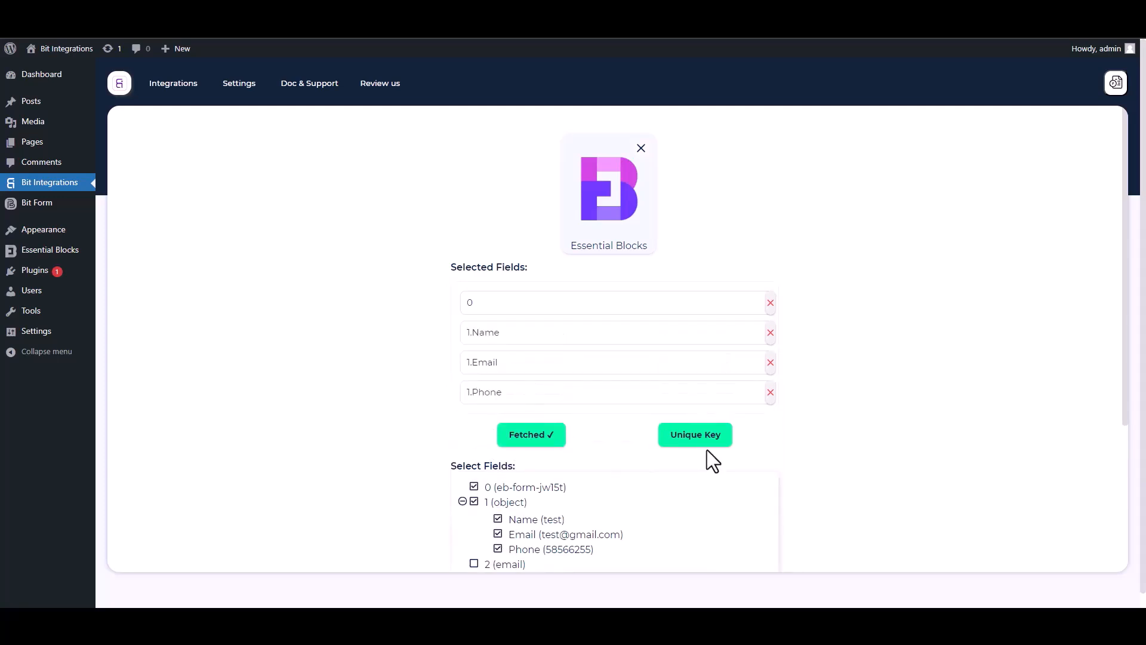
# Set field 0 as the unique primary key
pyautogui.moveTo(1125, 385); pyautogui.dragTo(1127, 460)
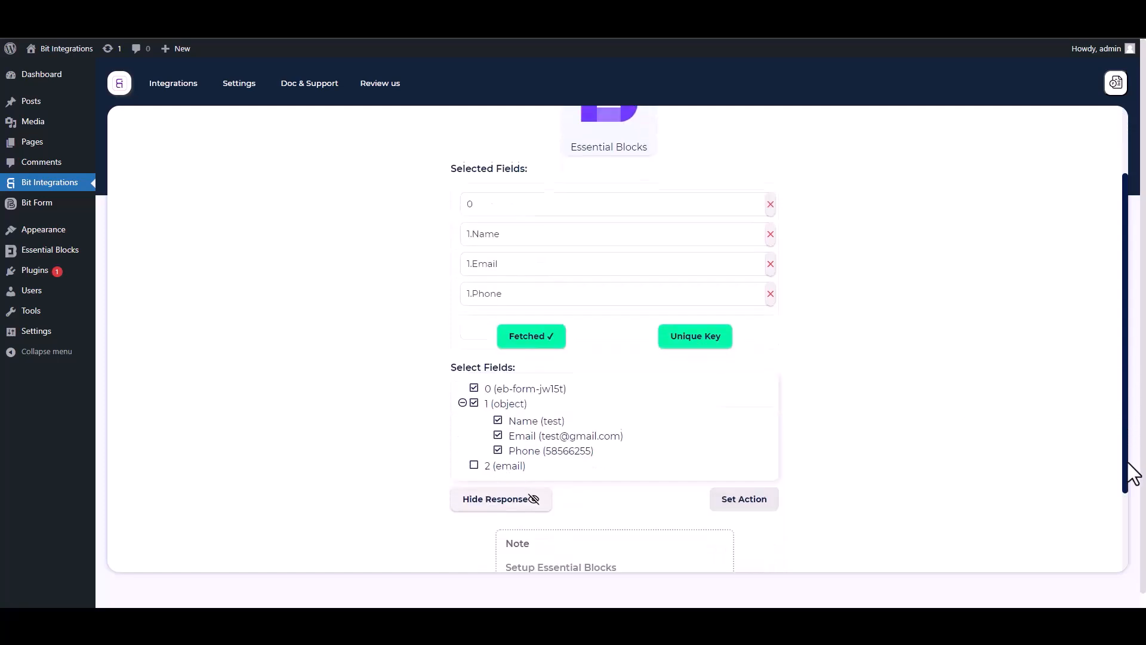
pyautogui.click(698, 322)
pyautogui.click(567, 327)
pyautogui.click(482, 356)
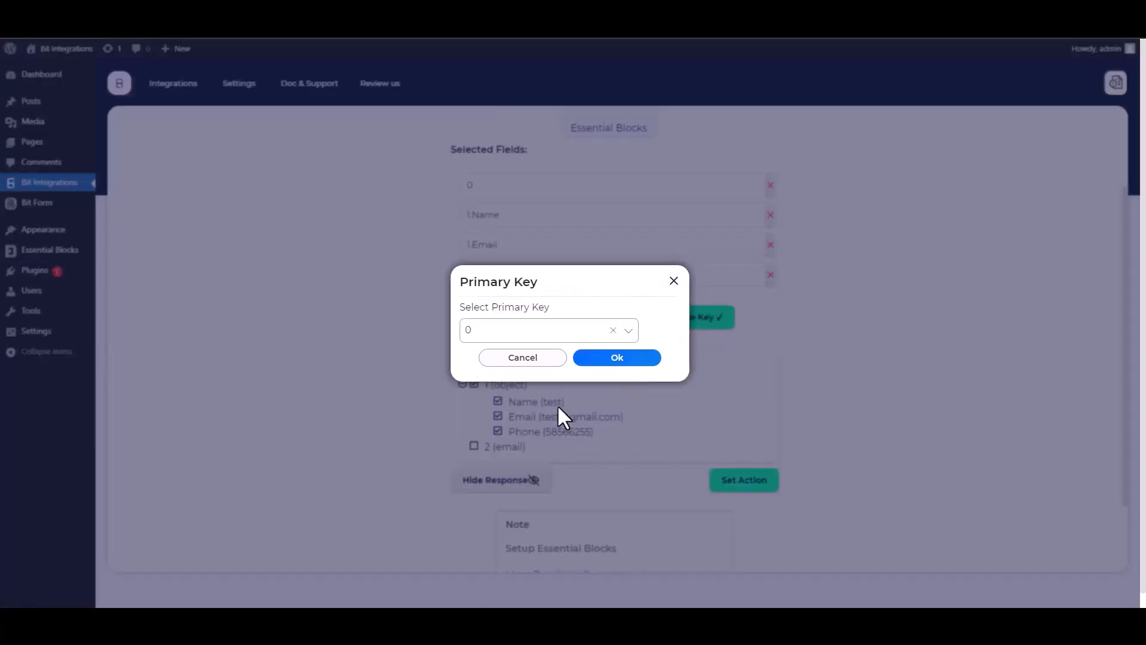
pyautogui.click(613, 360)
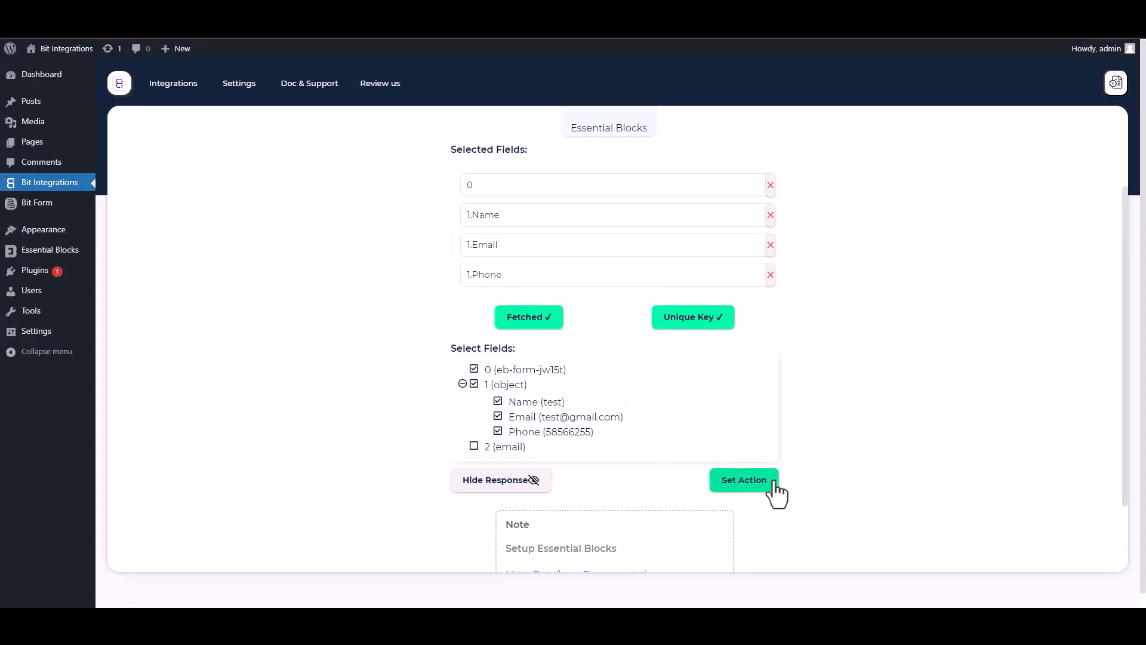
# Search for 'selzy' and choose Selzy as the action
pyautogui.click(743, 480)
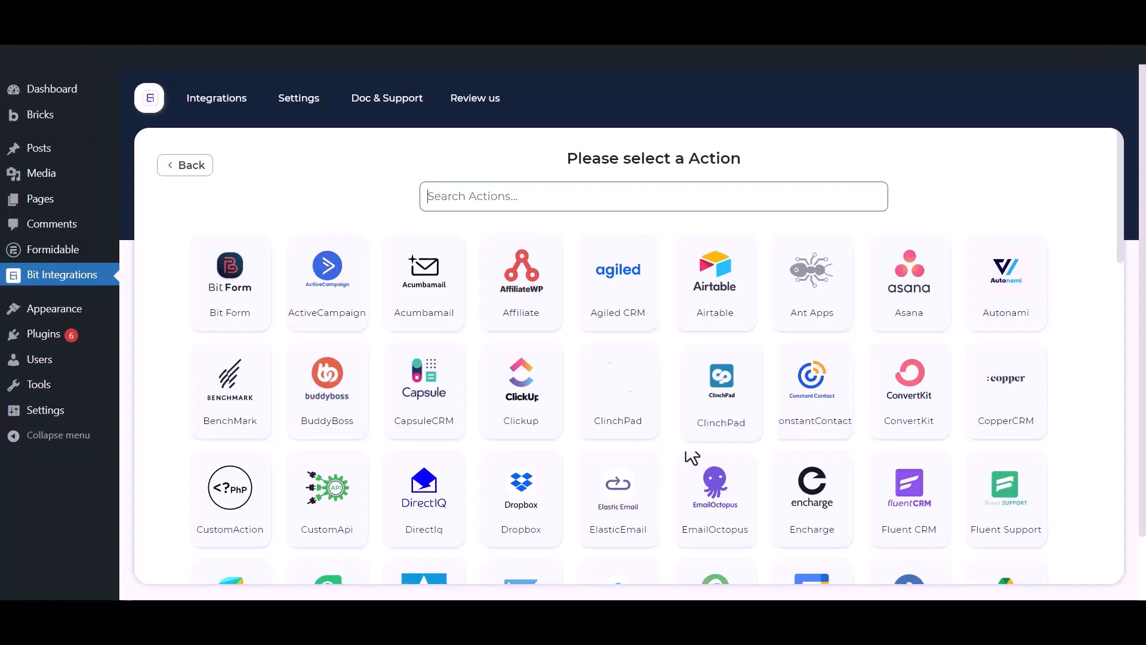
pyautogui.click(514, 194)
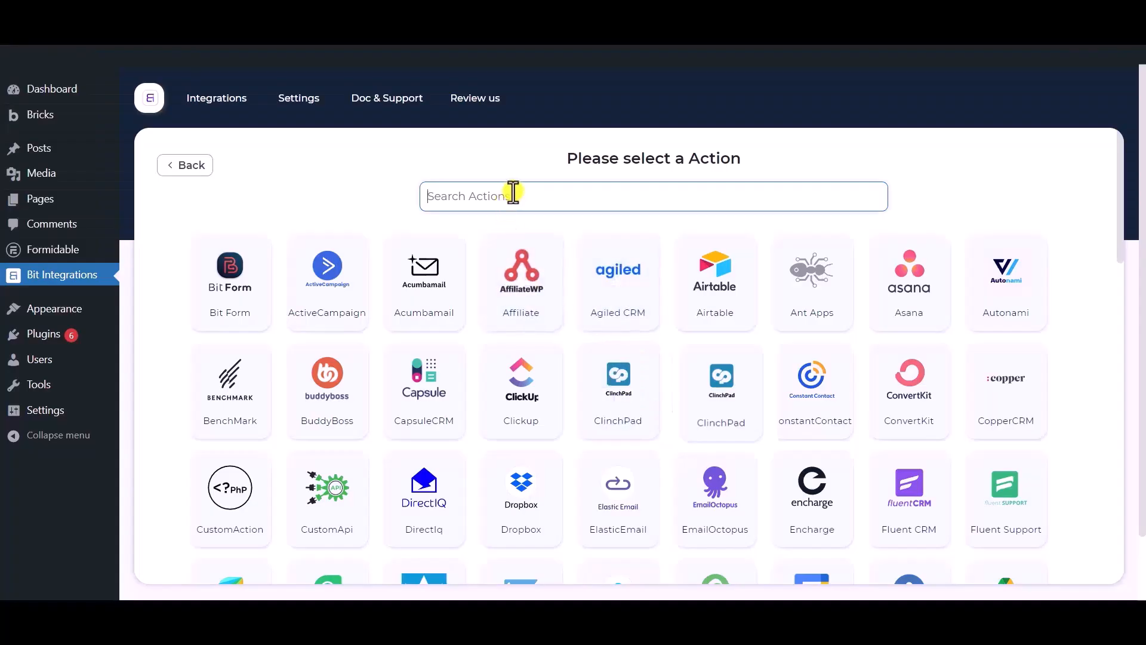
pyautogui.write('selzy')
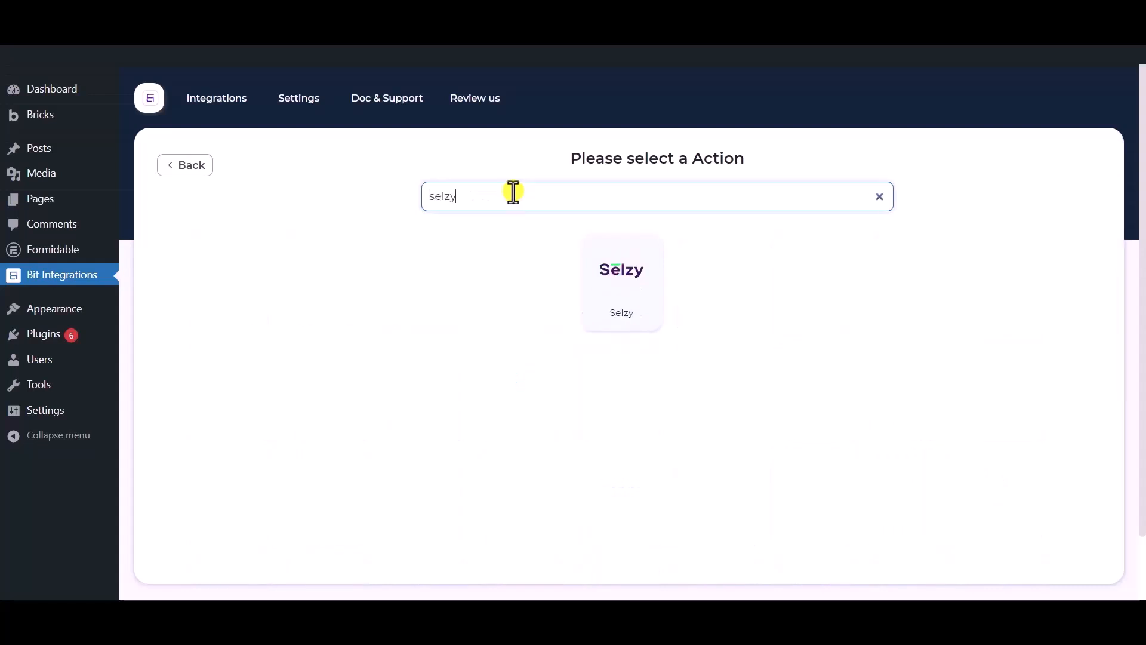
pyautogui.click(625, 282)
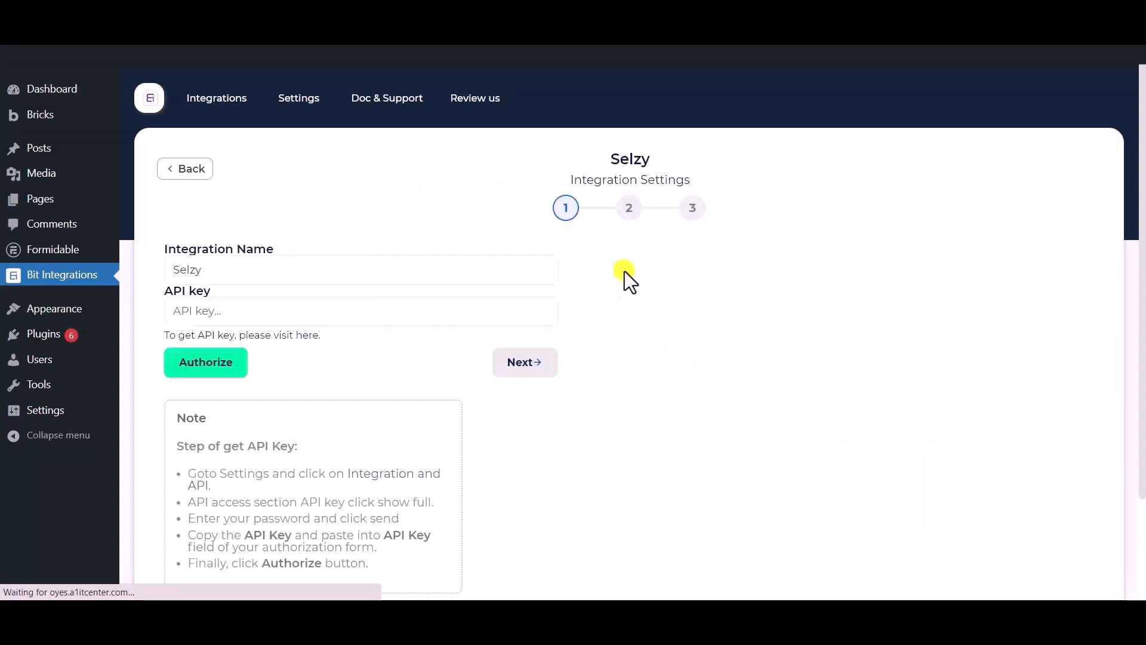
# Keep 'Selzy' as the integration name and open Selzy's Integration and API page
pyautogui.moveTo(284, 271); pyautogui.dragTo(163, 266)
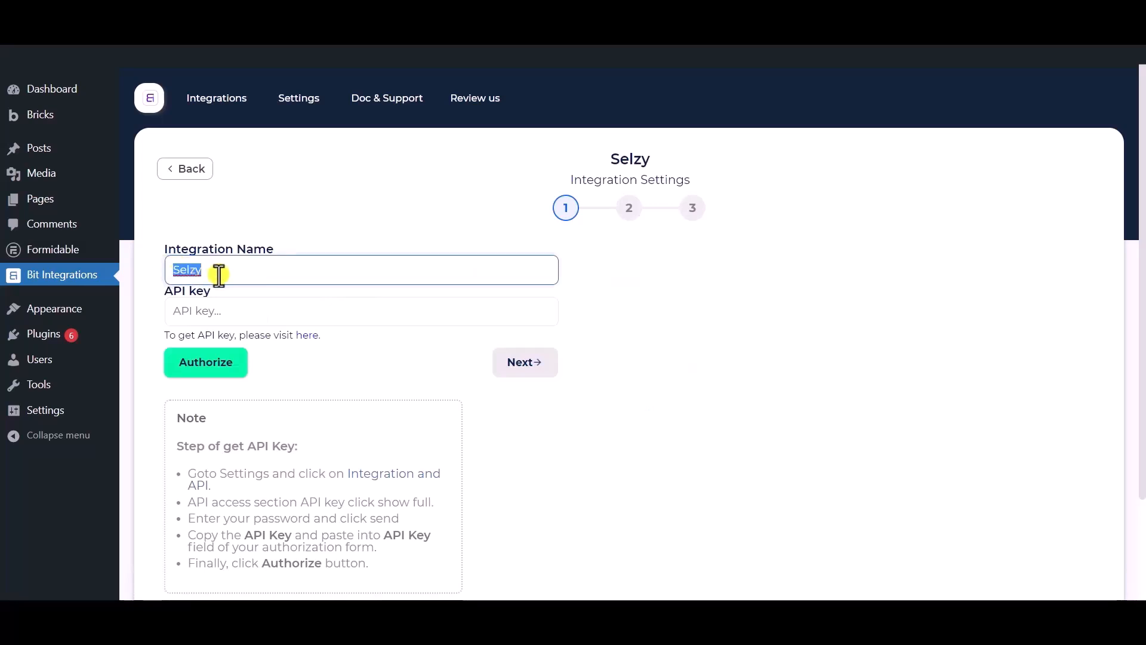
pyautogui.scroll(-1, 219, 275)
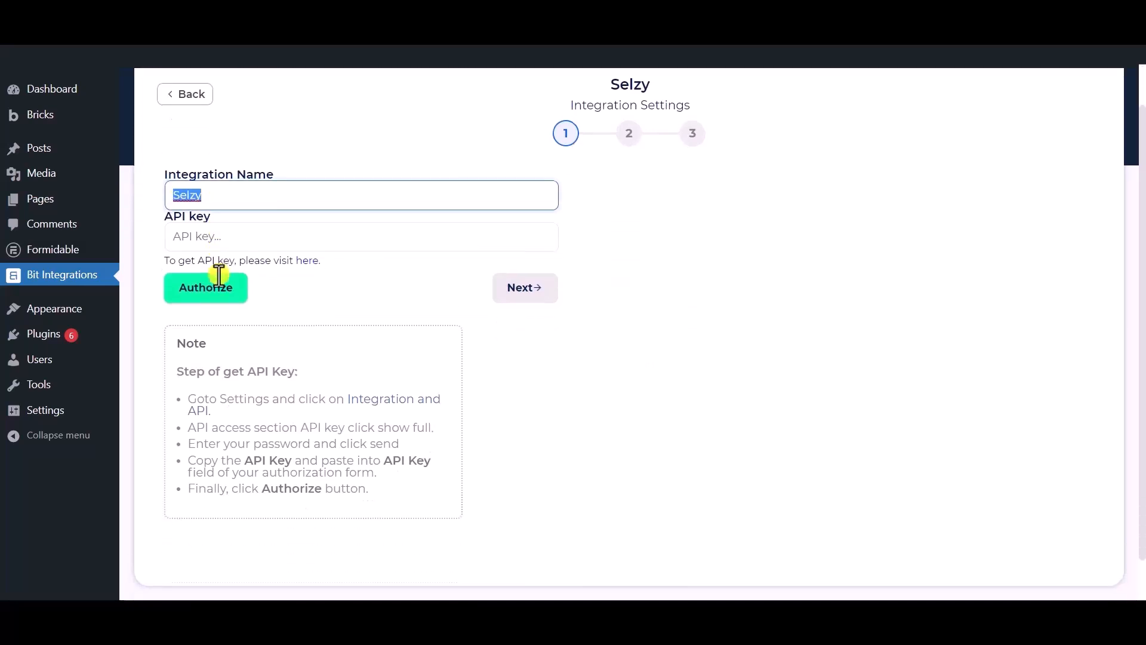
pyautogui.click(258, 193)
pyautogui.click(313, 300)
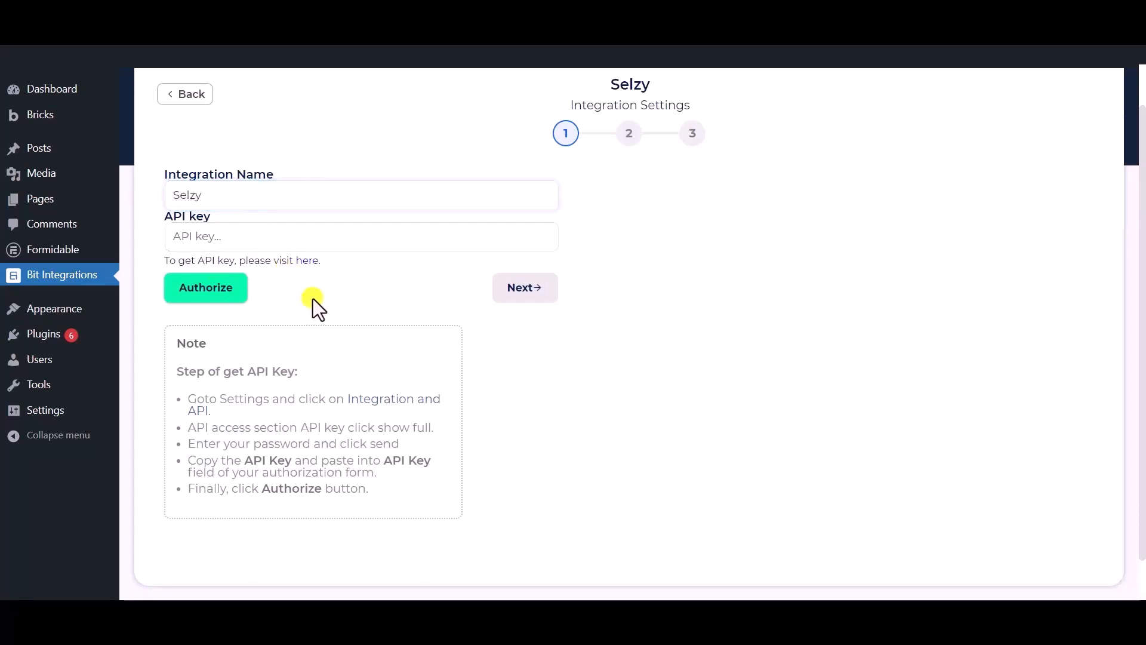
pyautogui.moveTo(152, 220); pyautogui.dragTo(210, 216)
pyautogui.click(325, 303)
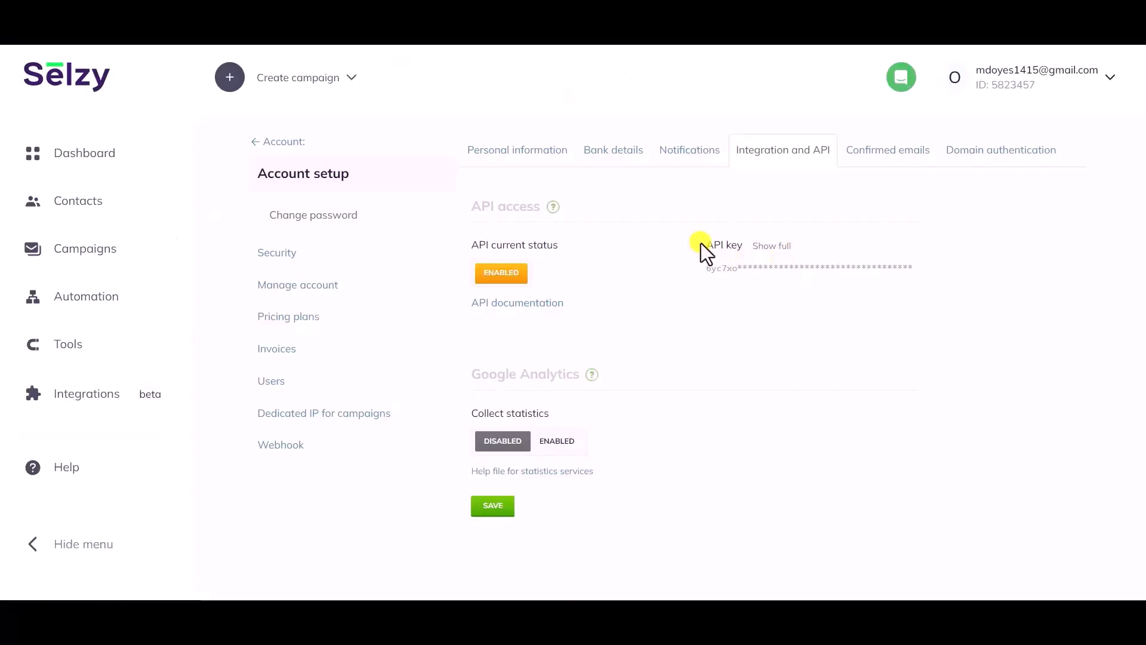
# Reveal the full Selzy API key by confirming the account password, then select the key
pyautogui.moveTo(705, 245); pyautogui.dragTo(746, 249)
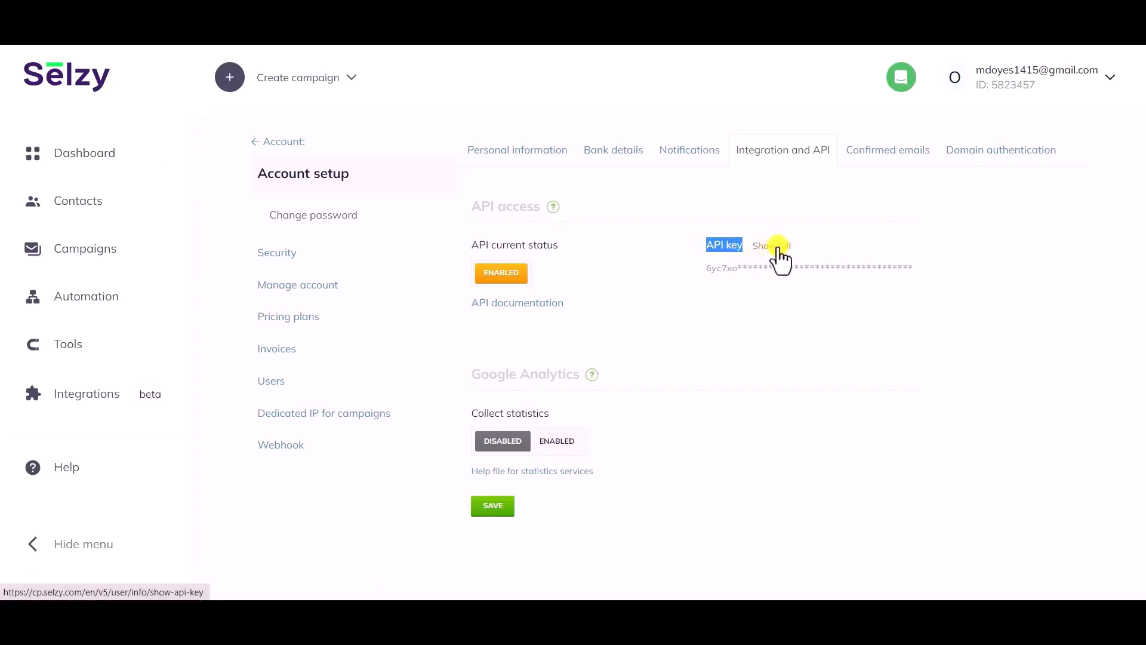
pyautogui.click(777, 247)
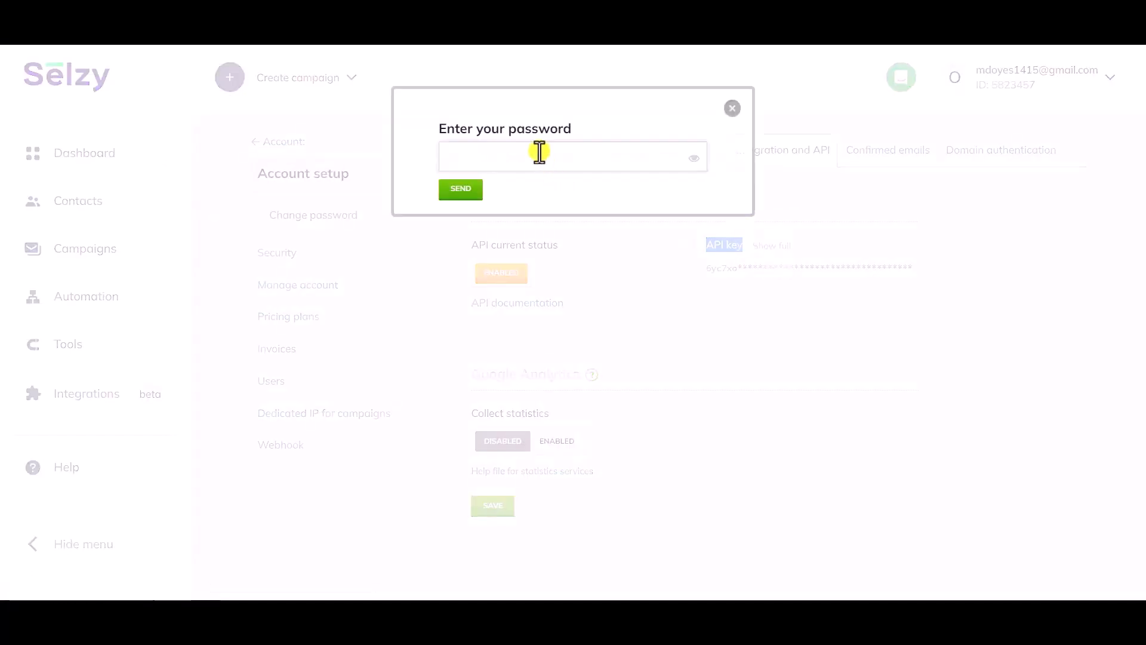
pyautogui.click(540, 152)
pyautogui.click(561, 215)
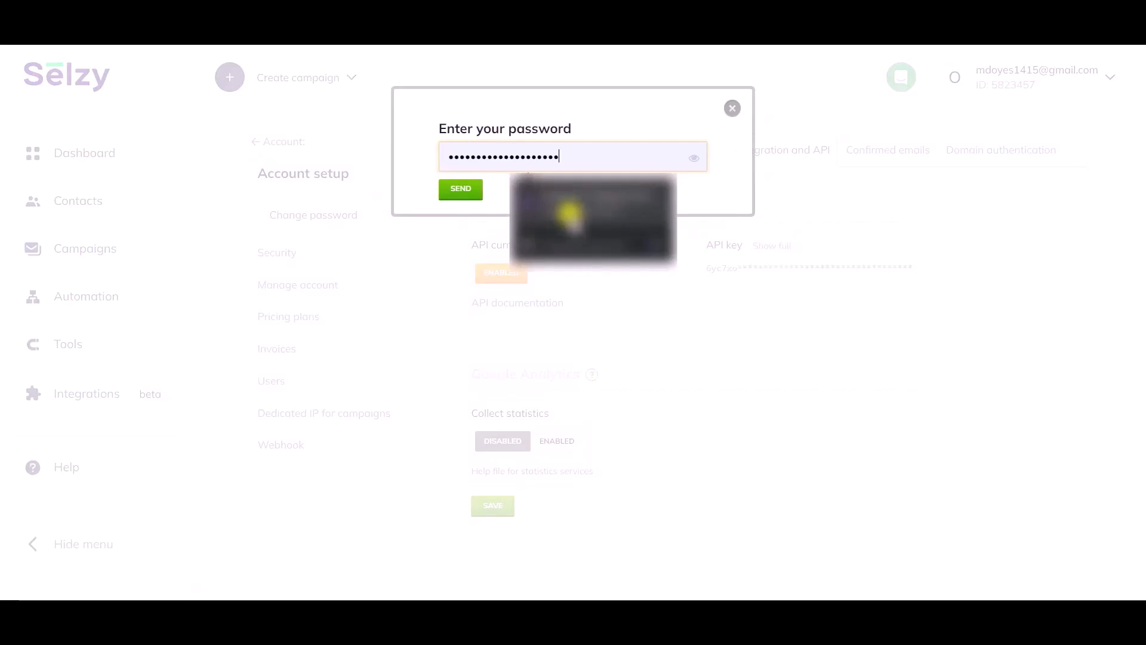
pyautogui.click(463, 191)
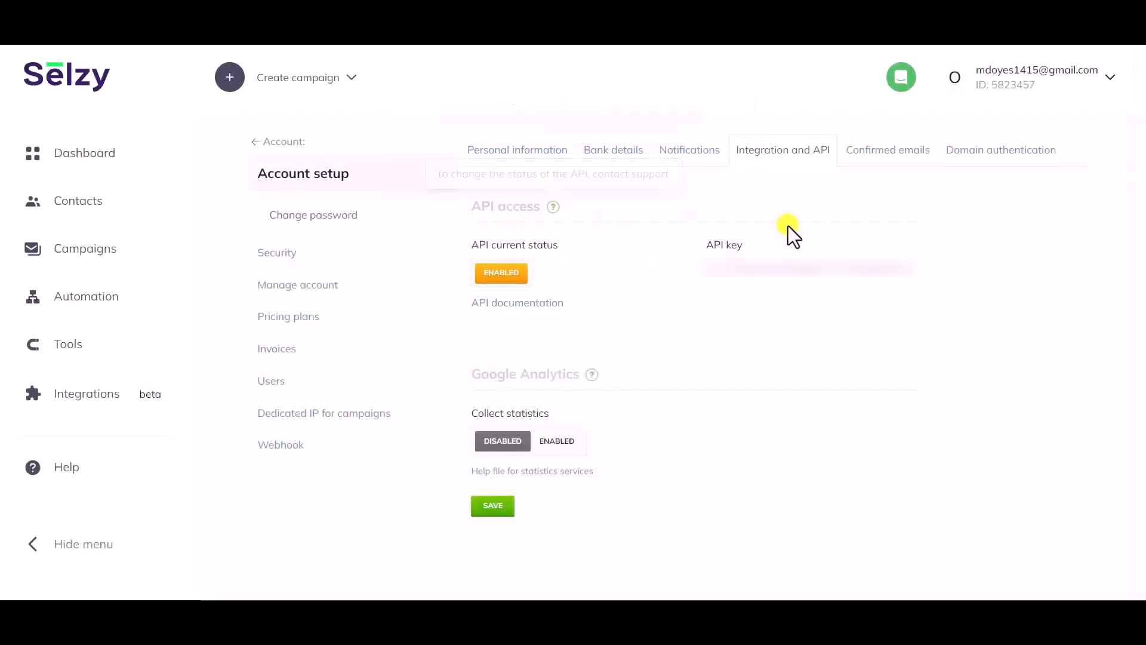
pyautogui.doubleClick(791, 265)
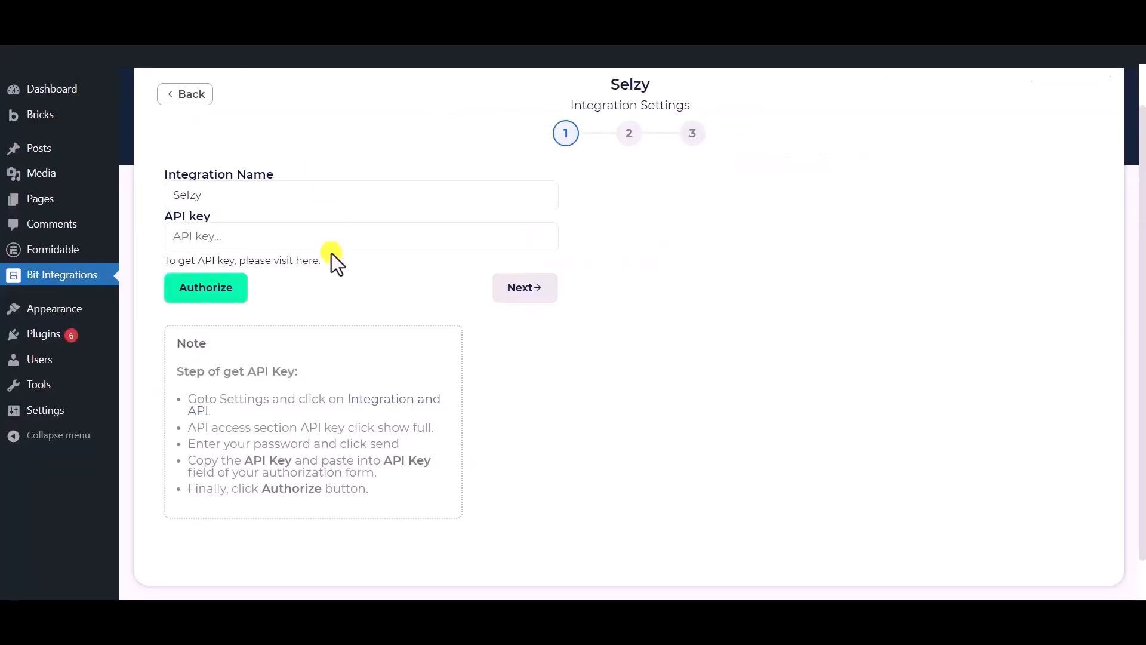
# Paste the copied key into the API key field, authorize Selzy and go to step 2
pyautogui.click(331, 242)
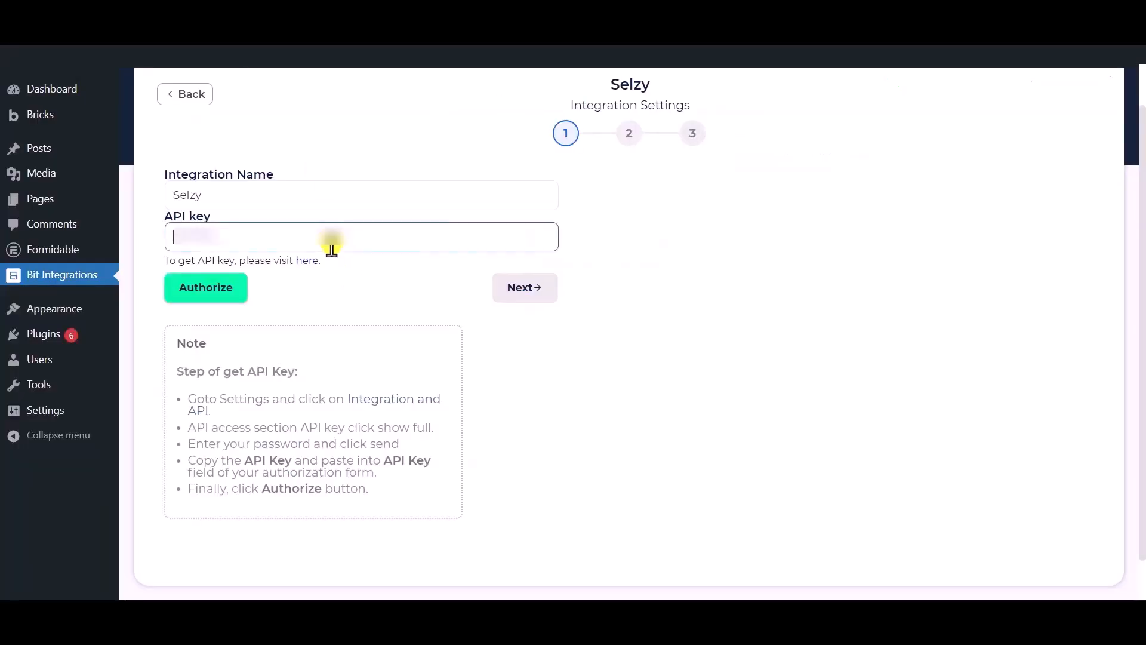
pyautogui.hotkey('ctrl', 'v')
pyautogui.click(192, 294)
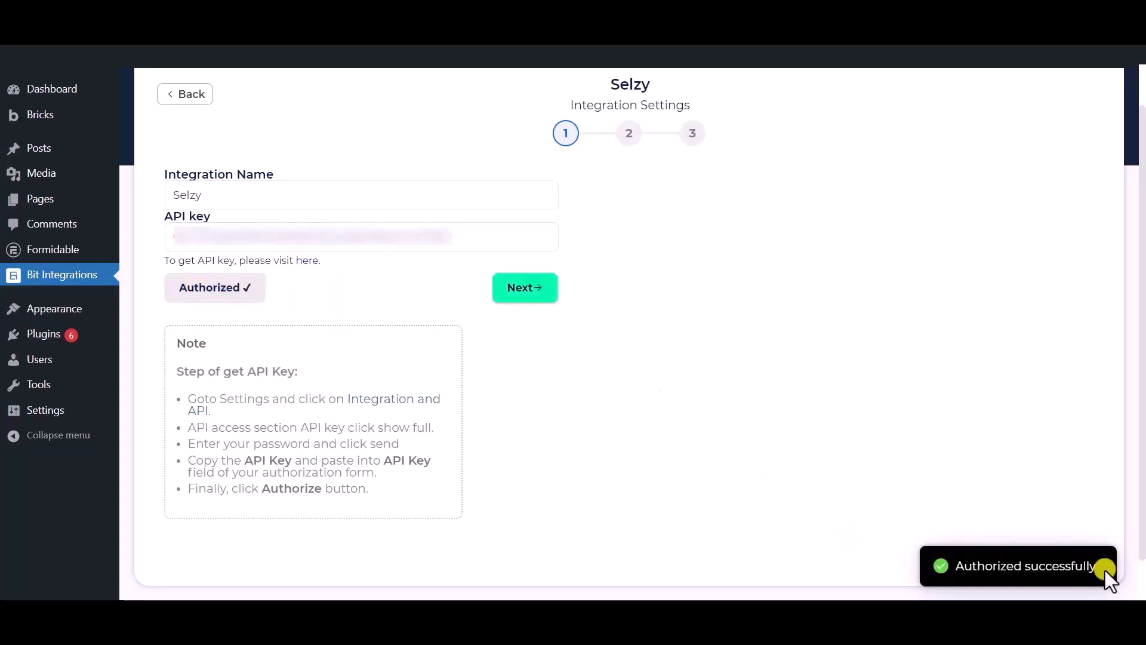
pyautogui.click(527, 292)
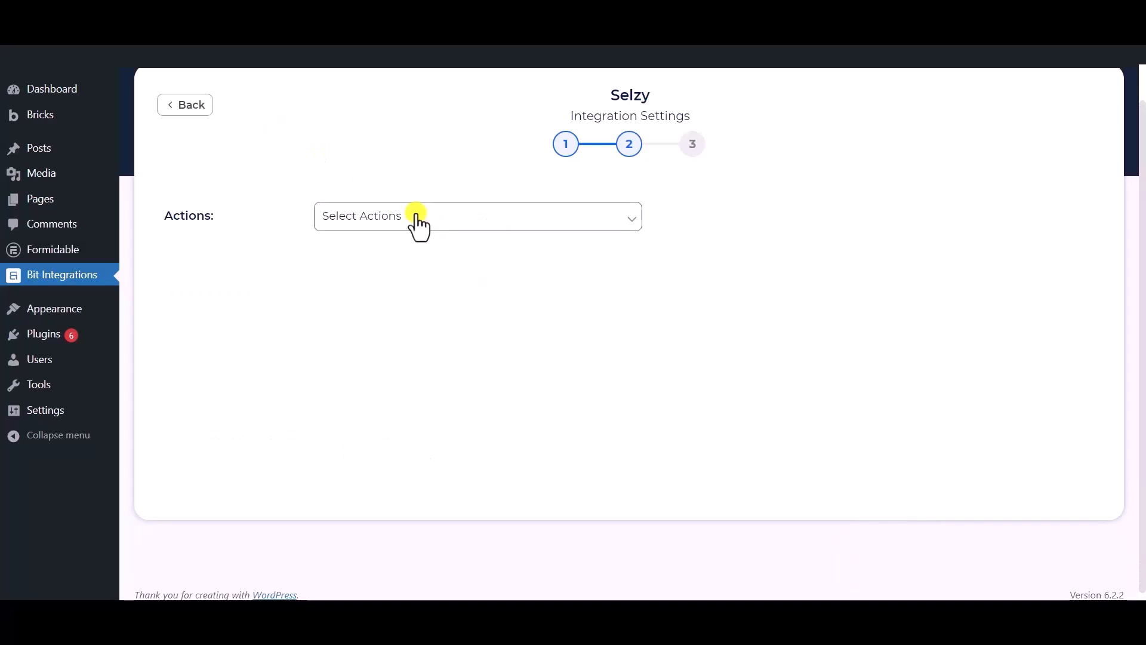
# Choose the Subscribe action, the Bit Integrations list, and tags Tag - 1, Tag - 2 and Tag - 3
pyautogui.click(418, 225)
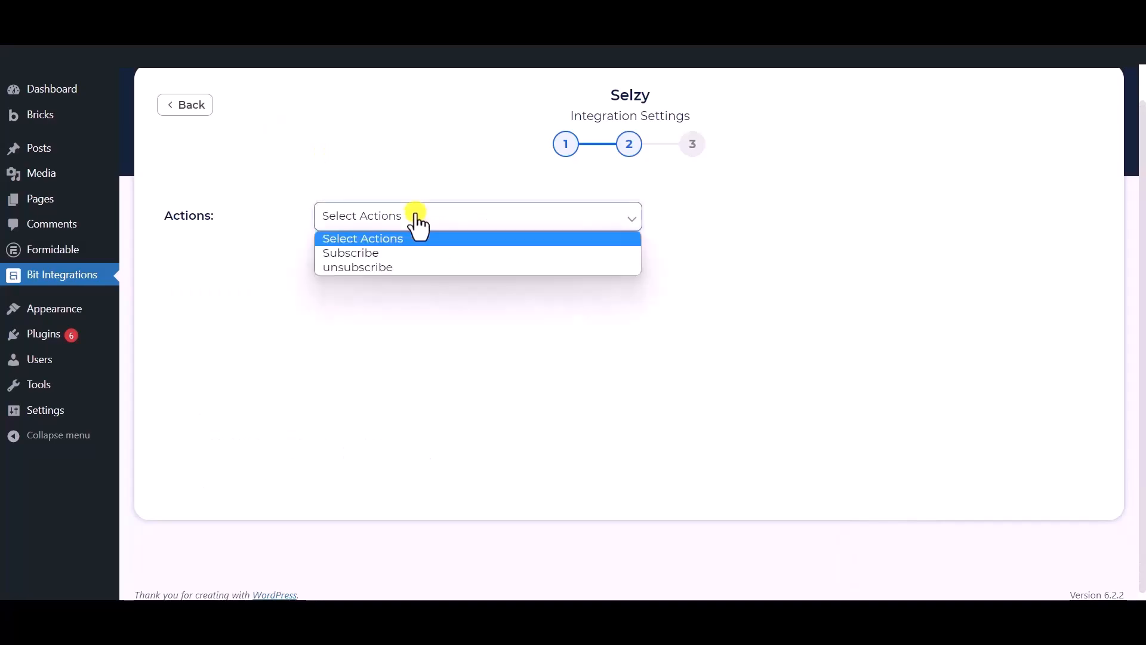
pyautogui.click(364, 255)
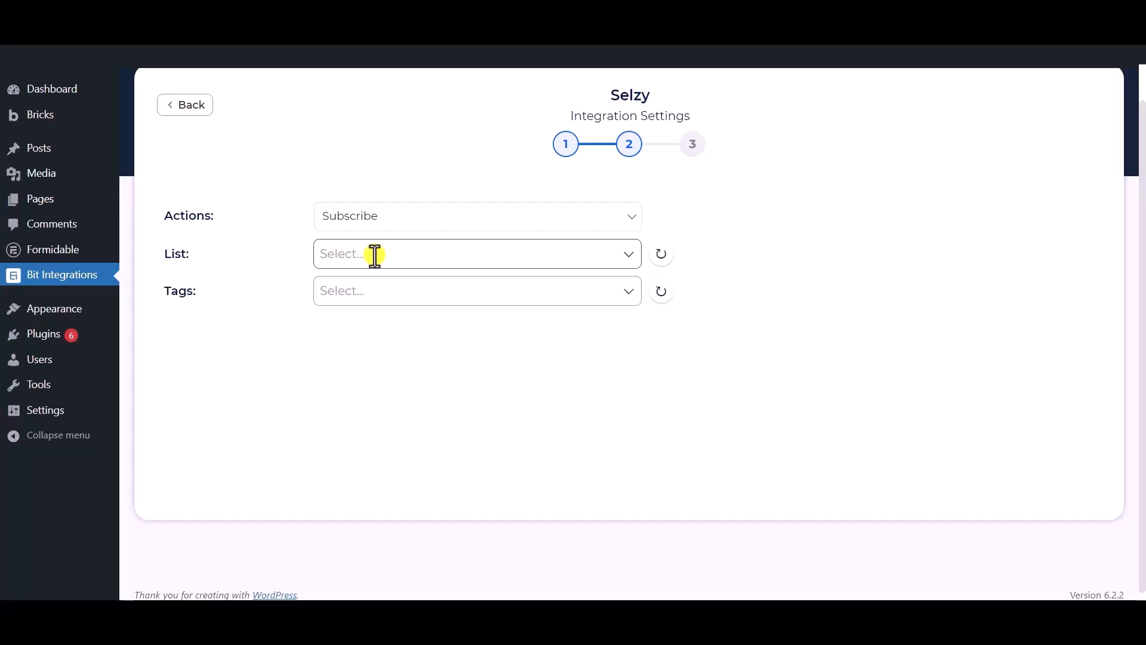
pyautogui.click(375, 256)
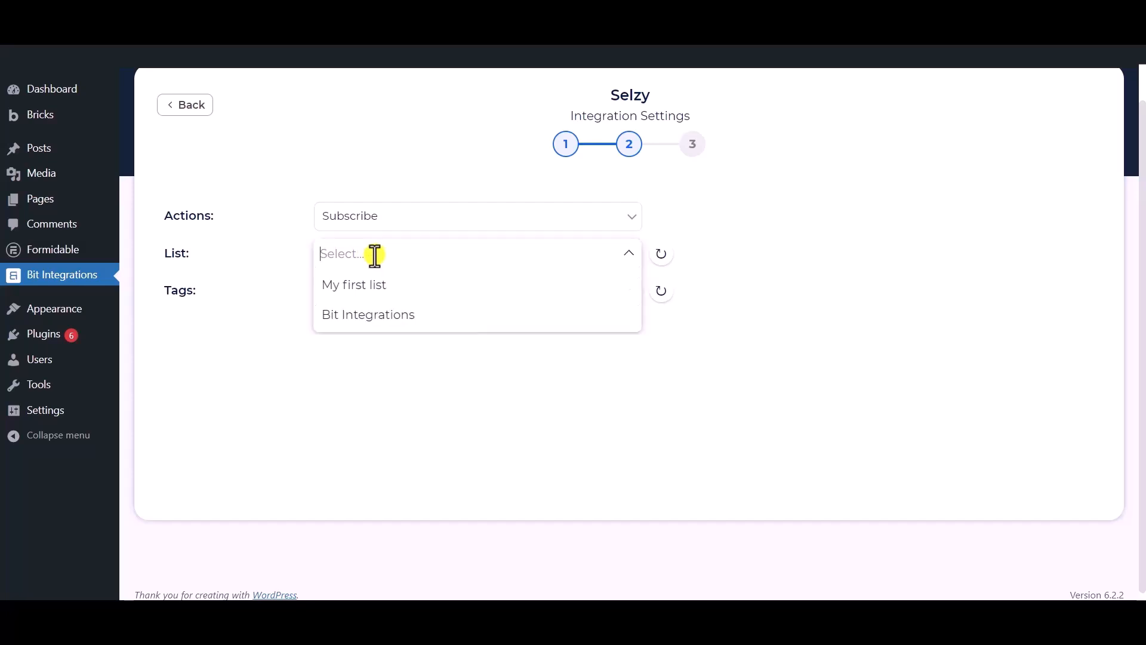
pyautogui.click(371, 316)
pyautogui.click(280, 296)
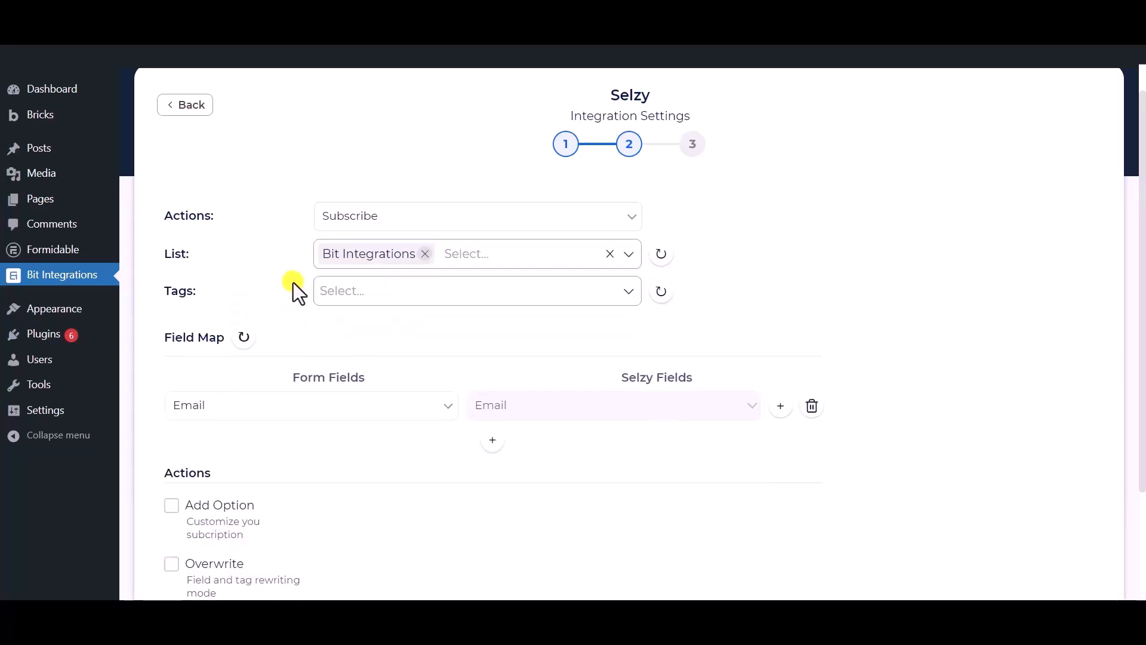
pyautogui.click(414, 290)
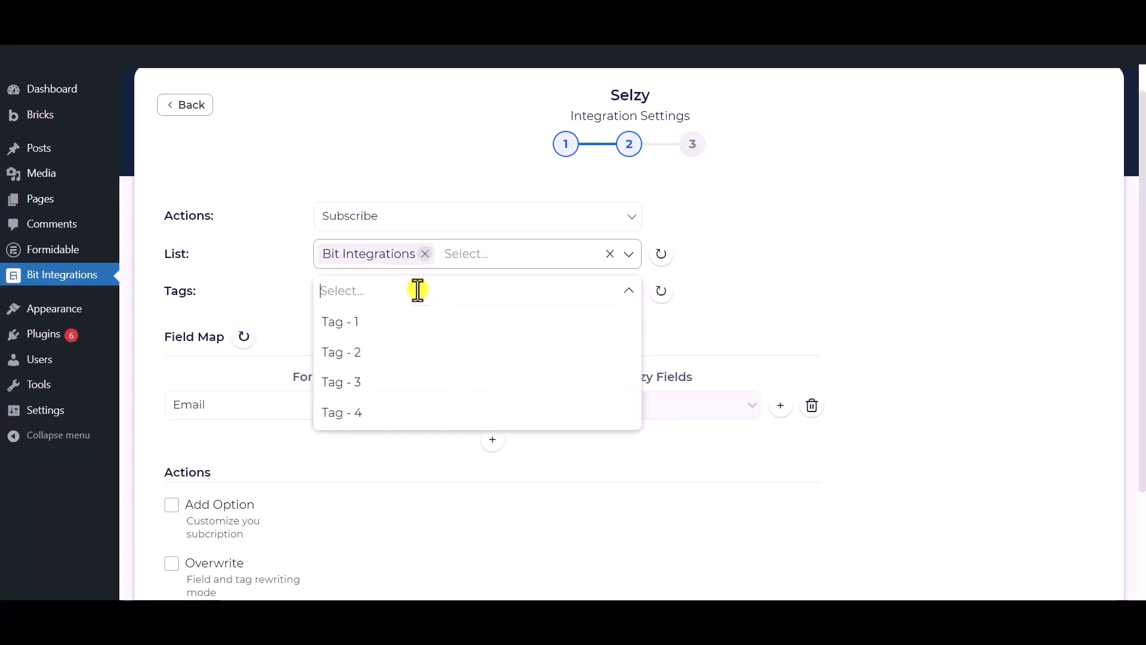
pyautogui.click(351, 327)
pyautogui.click(354, 355)
pyautogui.click(360, 377)
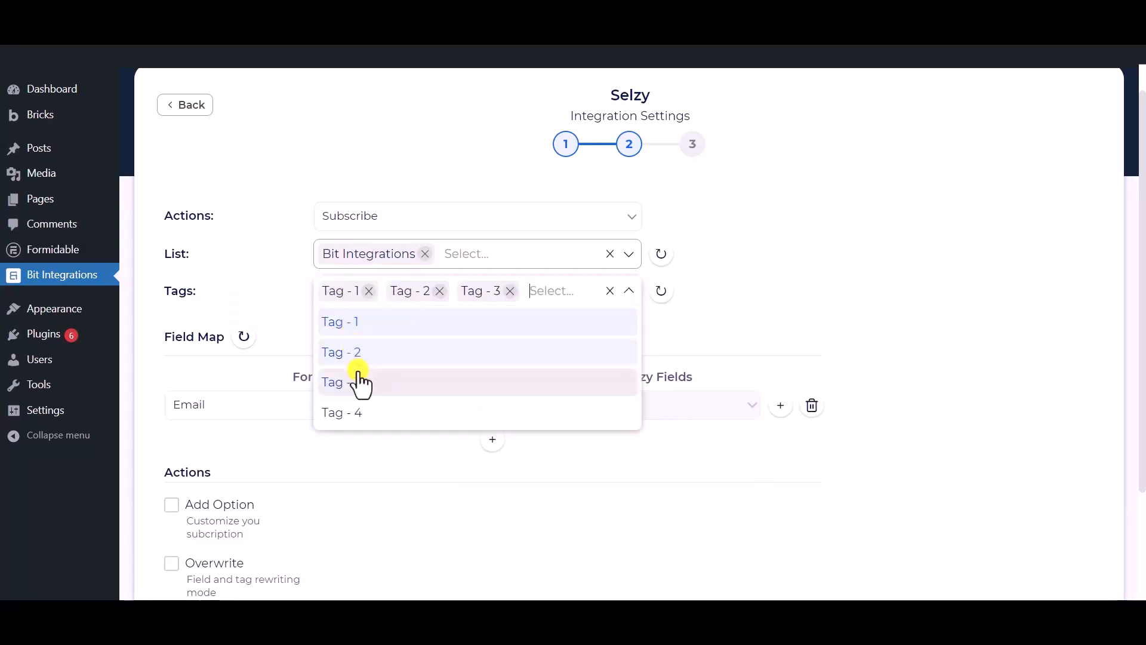
# Keep Email as the first mapping and add a second row mapped to Selzy Phone Number
pyautogui.click(282, 268)
pyautogui.scroll(-1, 295, 248)
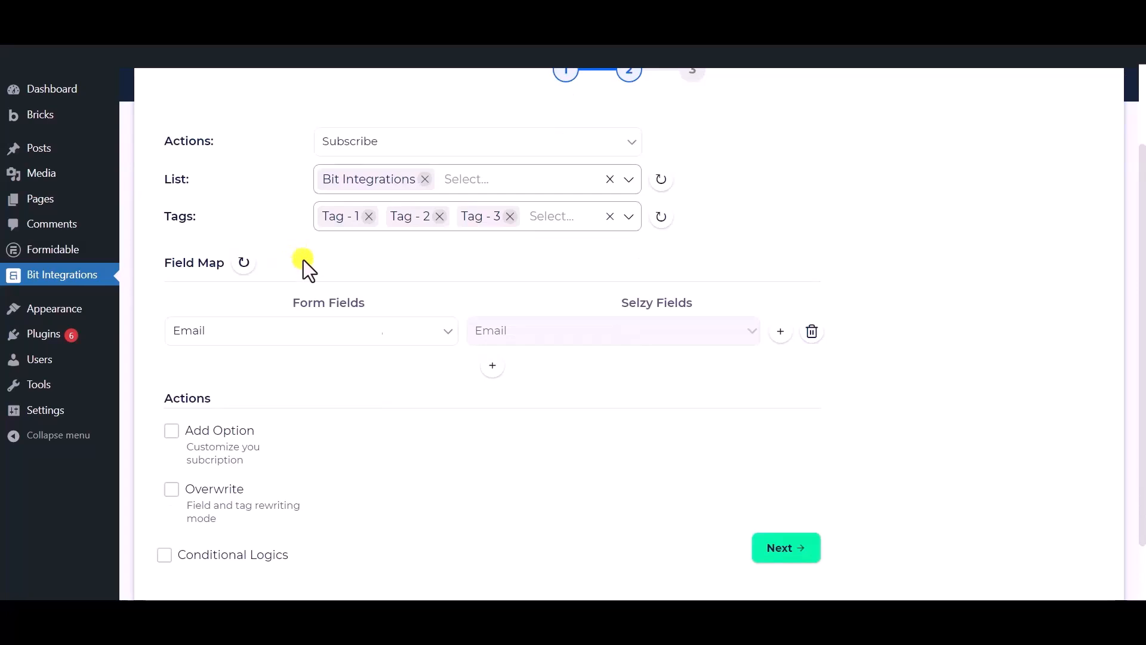
pyautogui.click(376, 337)
pyautogui.click(235, 399)
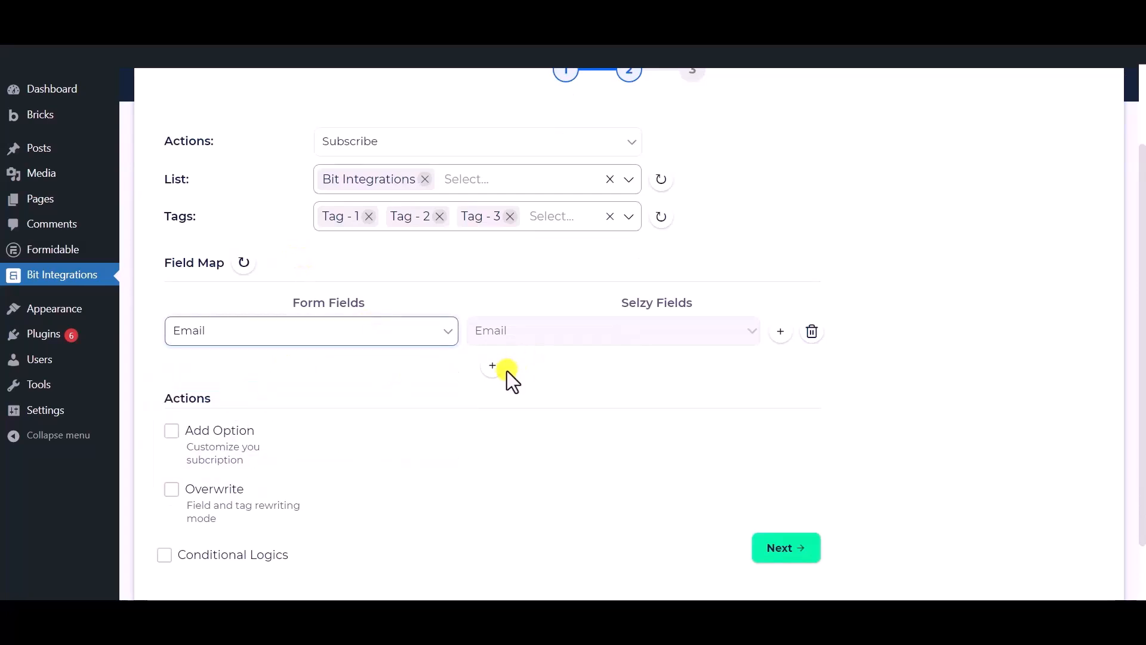
pyautogui.click(499, 371)
pyautogui.click(540, 380)
pyautogui.click(515, 403)
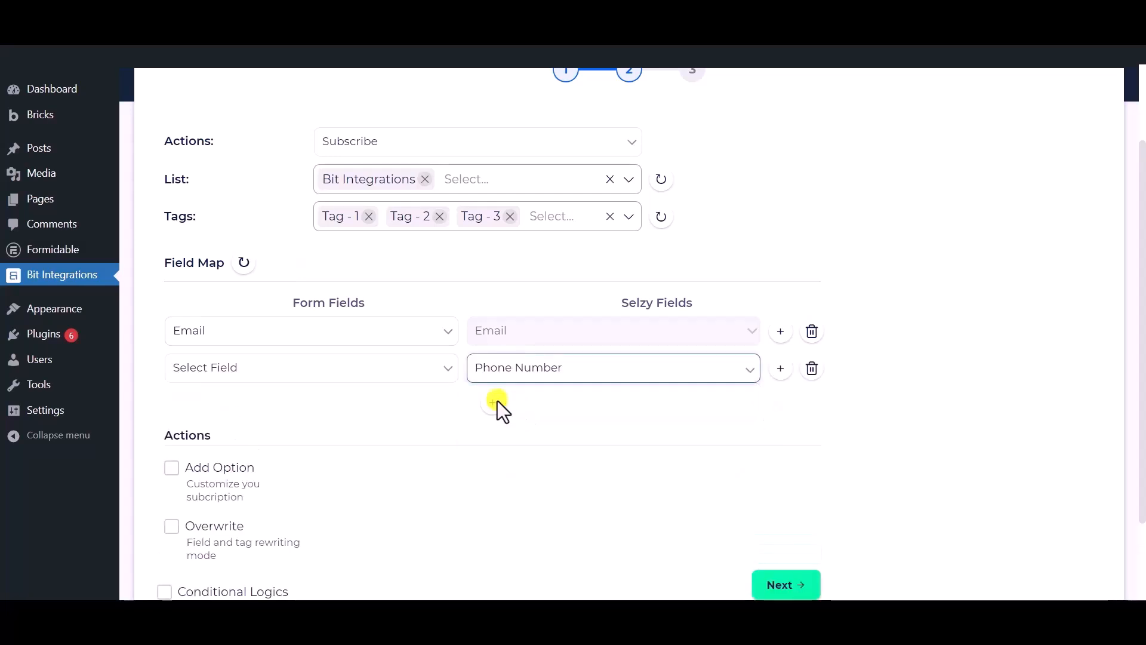
# Set the second row's form field to Phone and add a third row mapping Name to Name
pyautogui.click(353, 374)
pyautogui.click(229, 447)
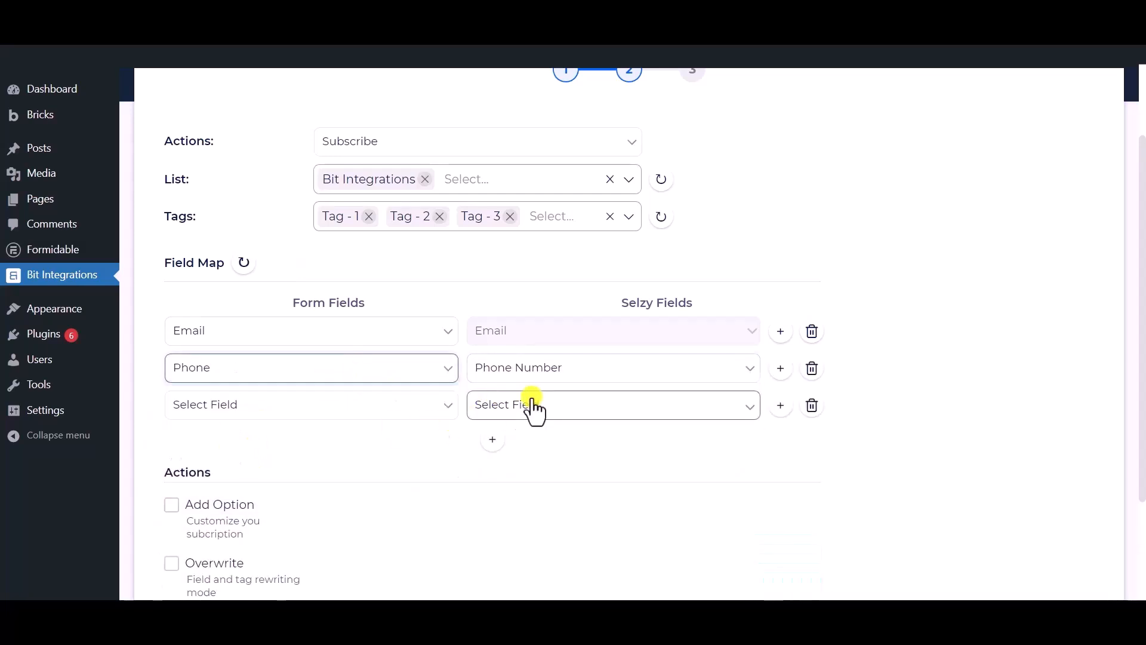
pyautogui.click(532, 406)
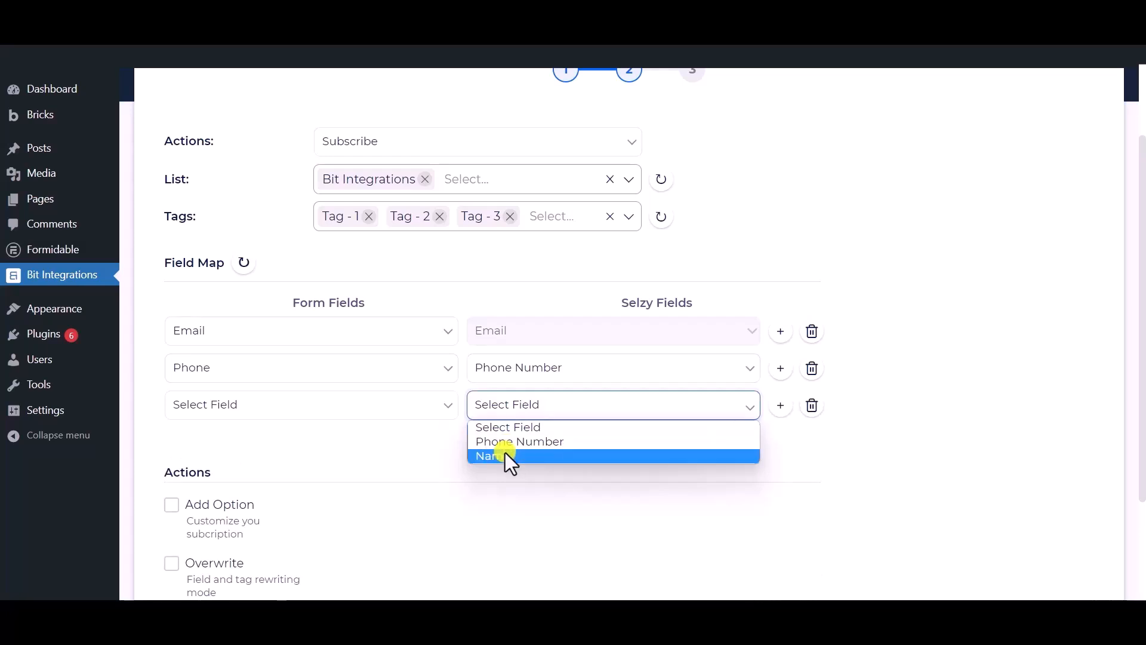
pyautogui.click(505, 455)
pyautogui.click(256, 401)
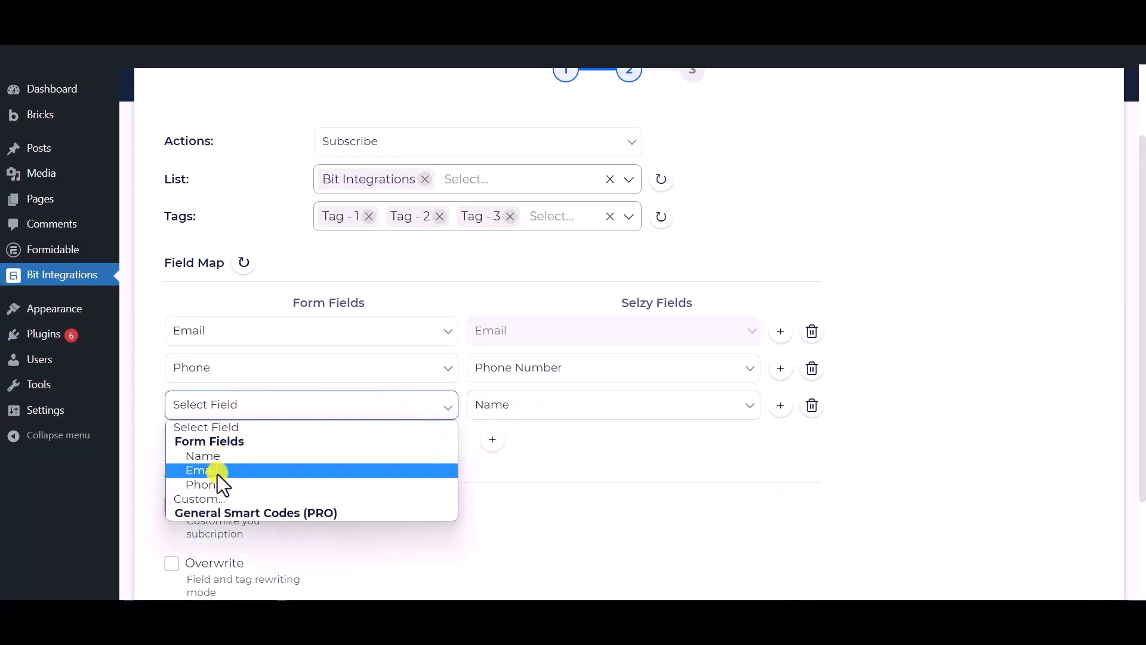
pyautogui.click(223, 454)
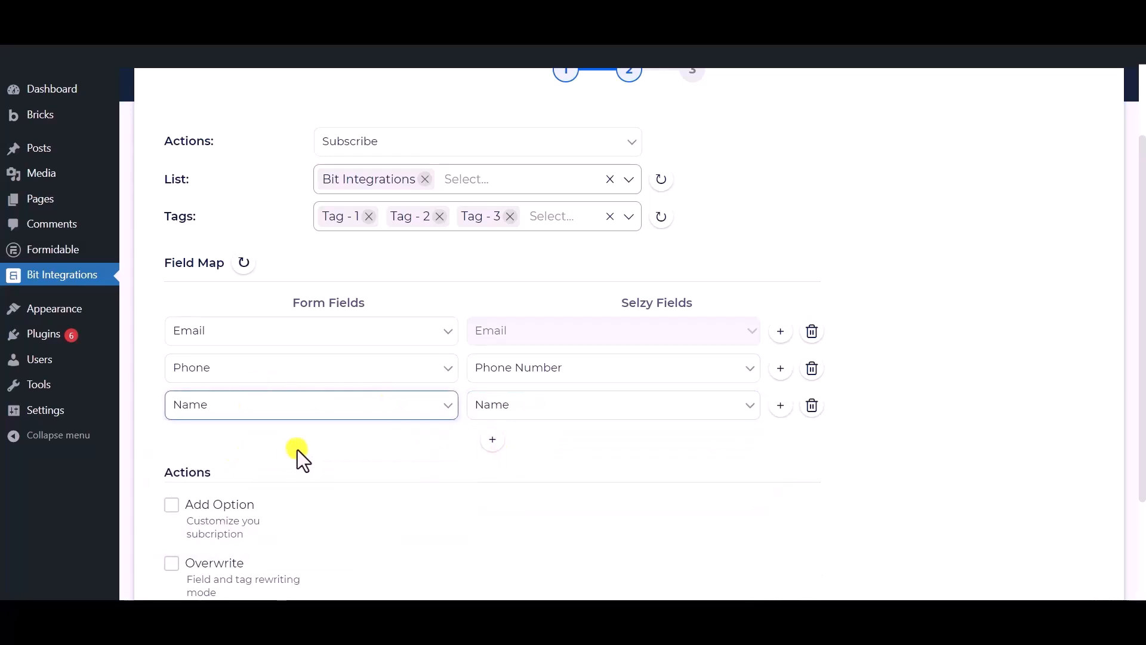
pyautogui.scroll(-3, 307, 451)
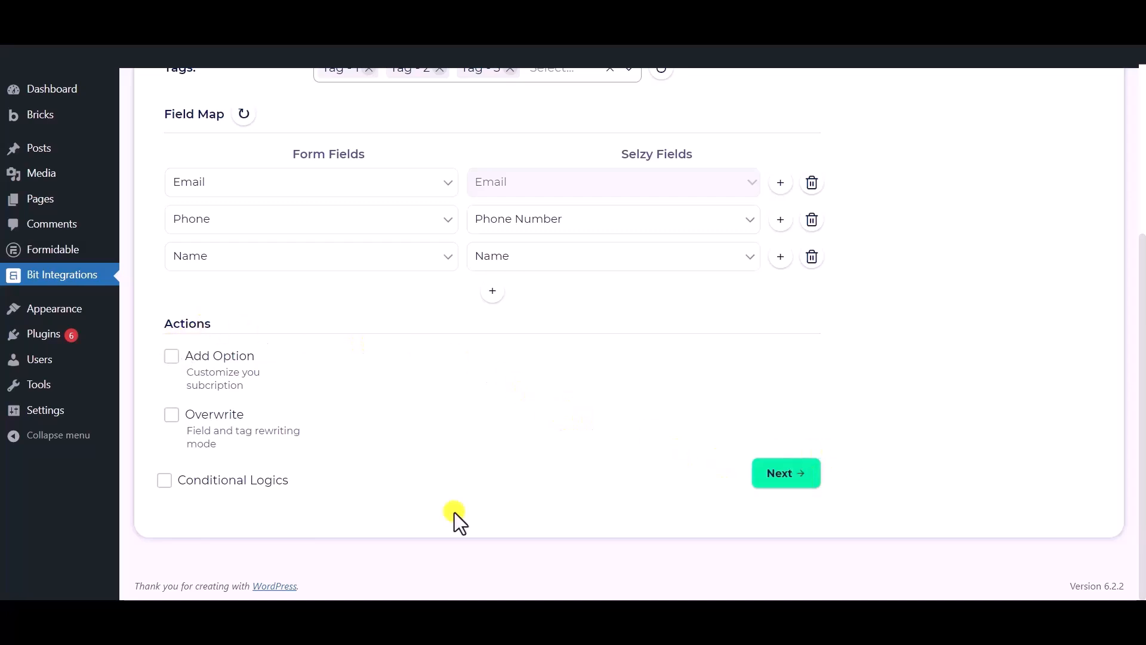
# Leave conditional logic disabled and proceed to step 3 with the Successfully Integrated message
pyautogui.click(164, 481)
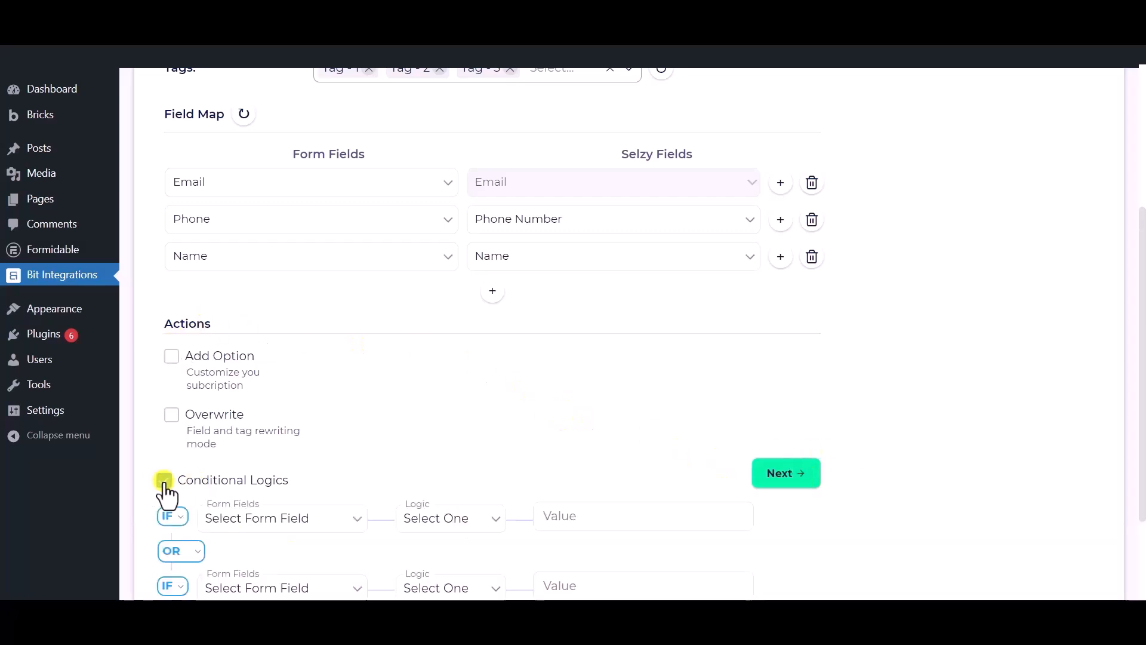
pyautogui.scroll(-1, 166, 494)
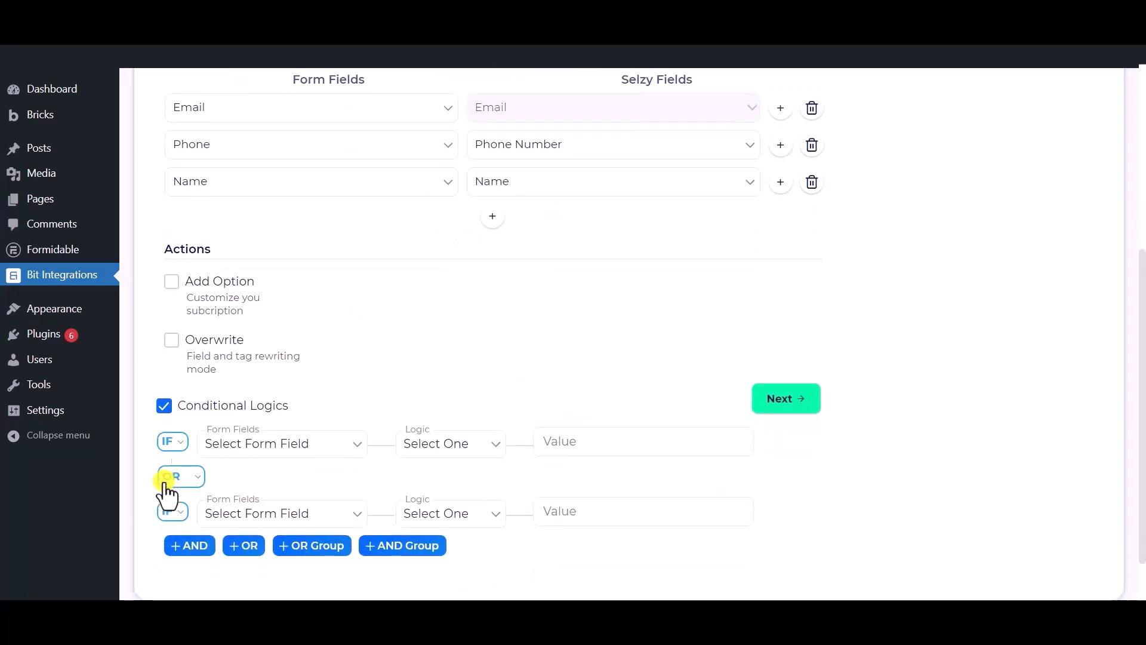
pyautogui.click(165, 406)
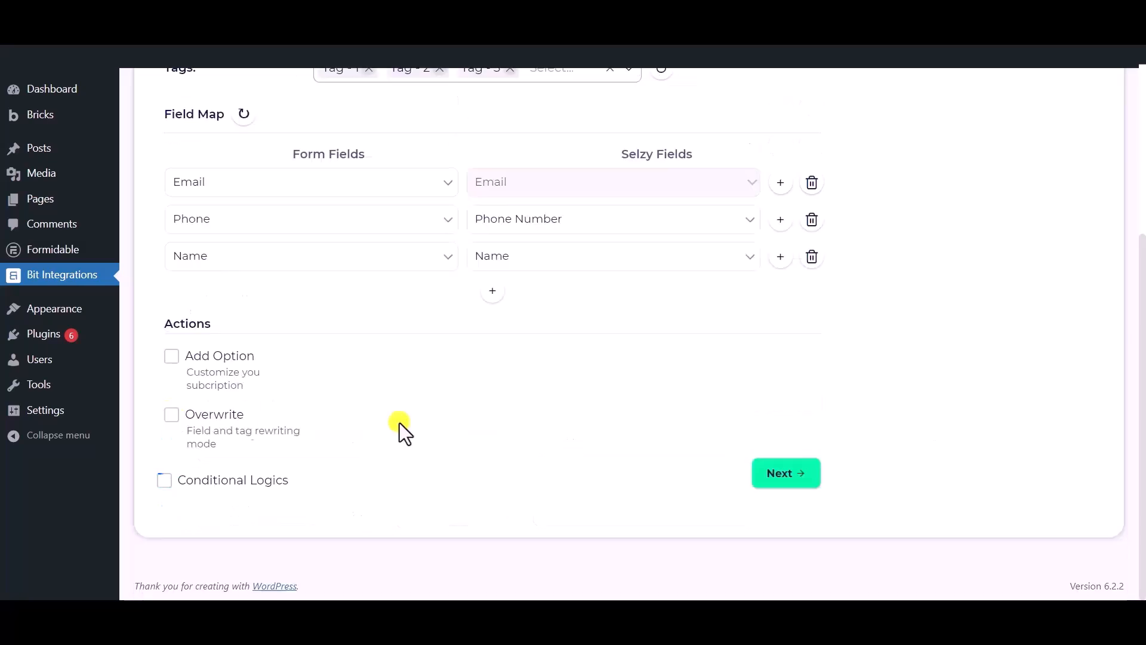
pyautogui.click(794, 480)
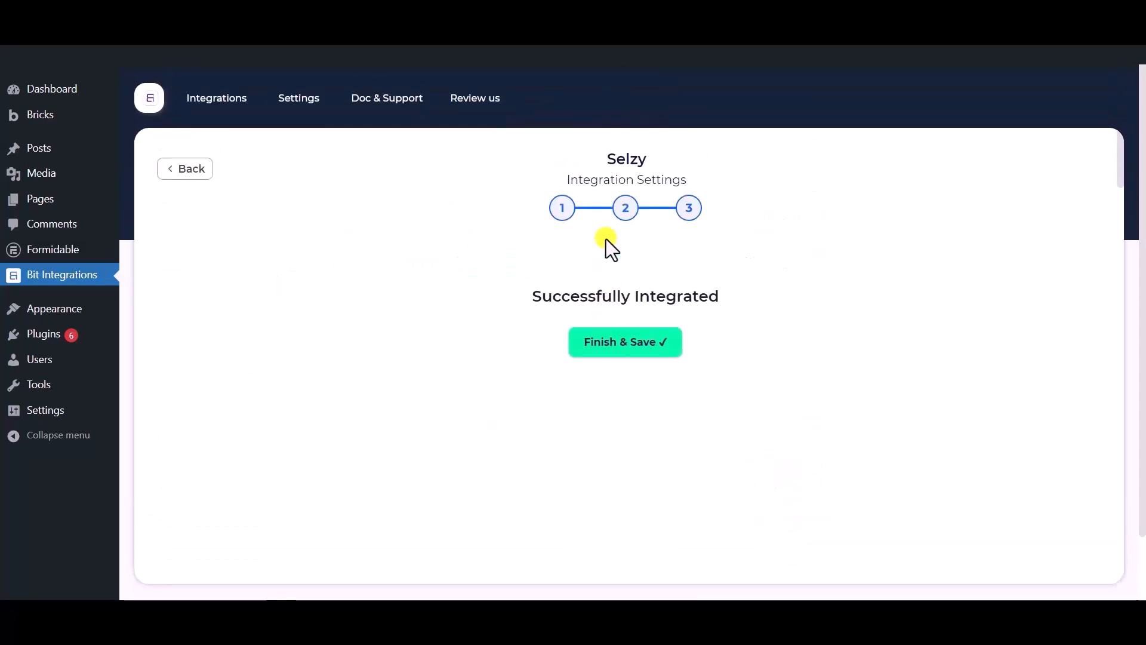
# Save the completed Selzy integration with Finish & Save
pyautogui.click(629, 347)
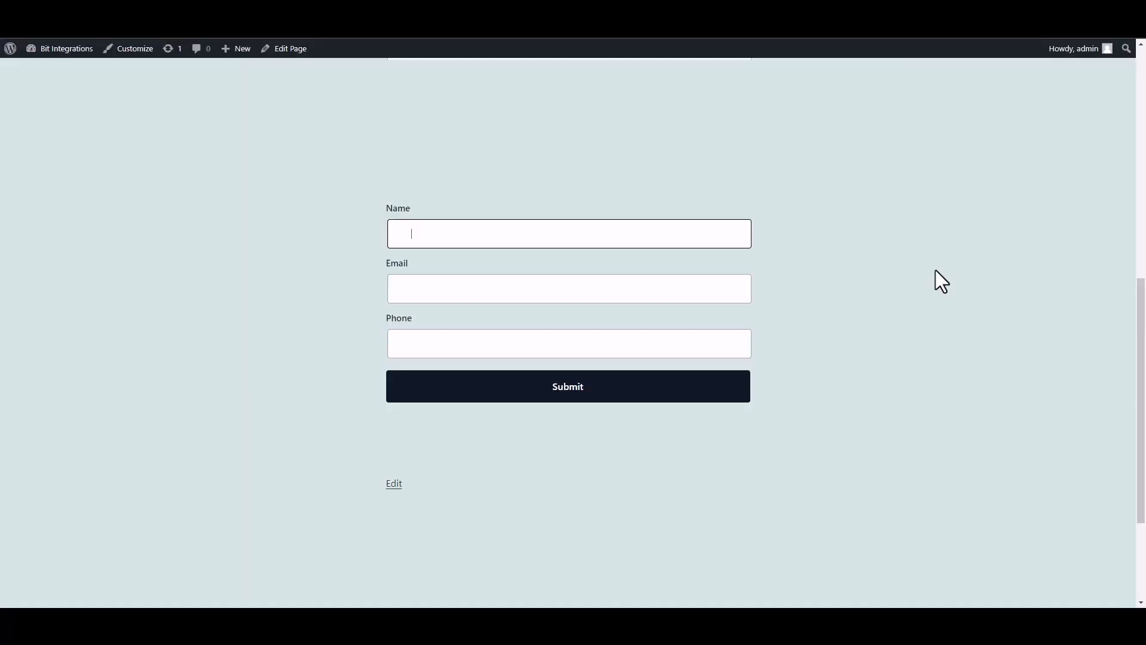
# Fill the test form with the name 'Bit Integrations', an e-mail address and a phone number
pyautogui.write('Bit INTEGRAT')
pyautogui.press('BackSpace')
pyautogui.press('BackSpace')
pyautogui.press('BackSpace')
pyautogui.press('BackSpace')
pyautogui.press('BackSpace')
pyautogui.press('BackSpace')
pyautogui.press('BackSpace')
pyautogui.write('nter')
pyautogui.write('grat')
pyautogui.write('ions')
pyautogui.click(655, 291)
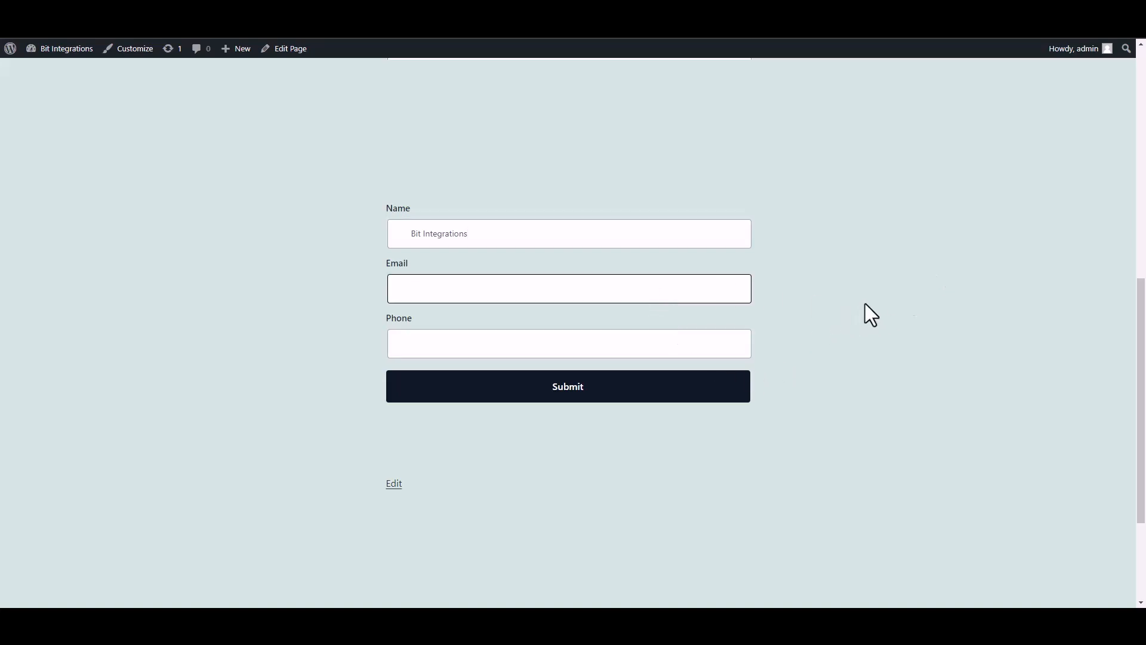
pyautogui.click(707, 345)
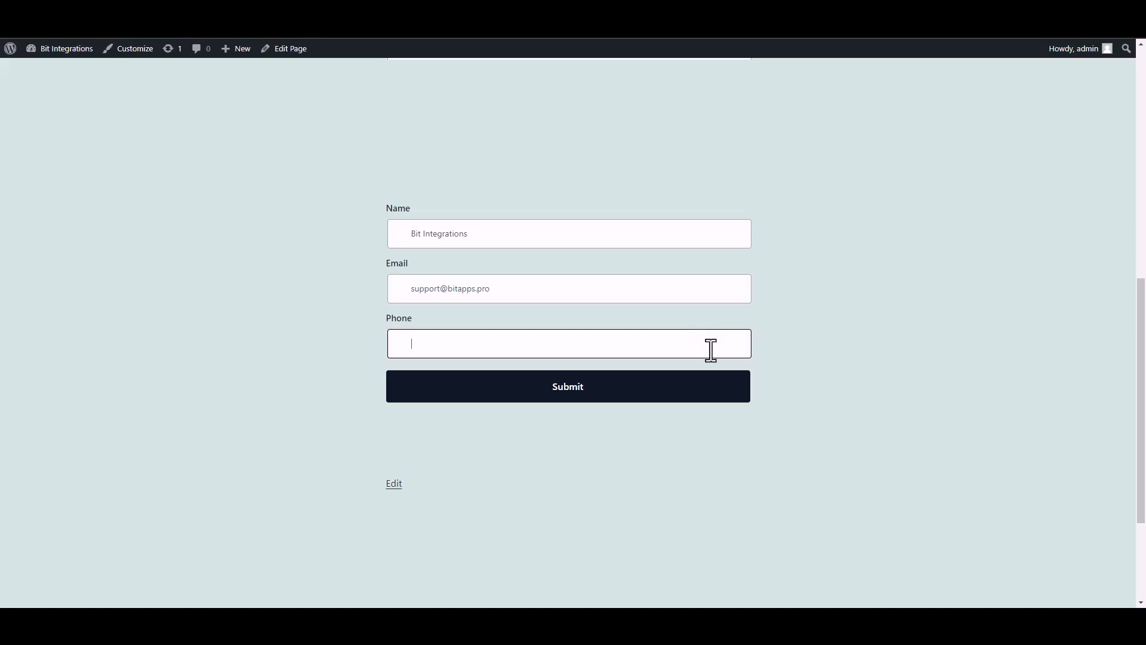
pyautogui.write('444555666')
# Submit the entry and confirm the submitted-successfully message appears
pyautogui.click(726, 396)
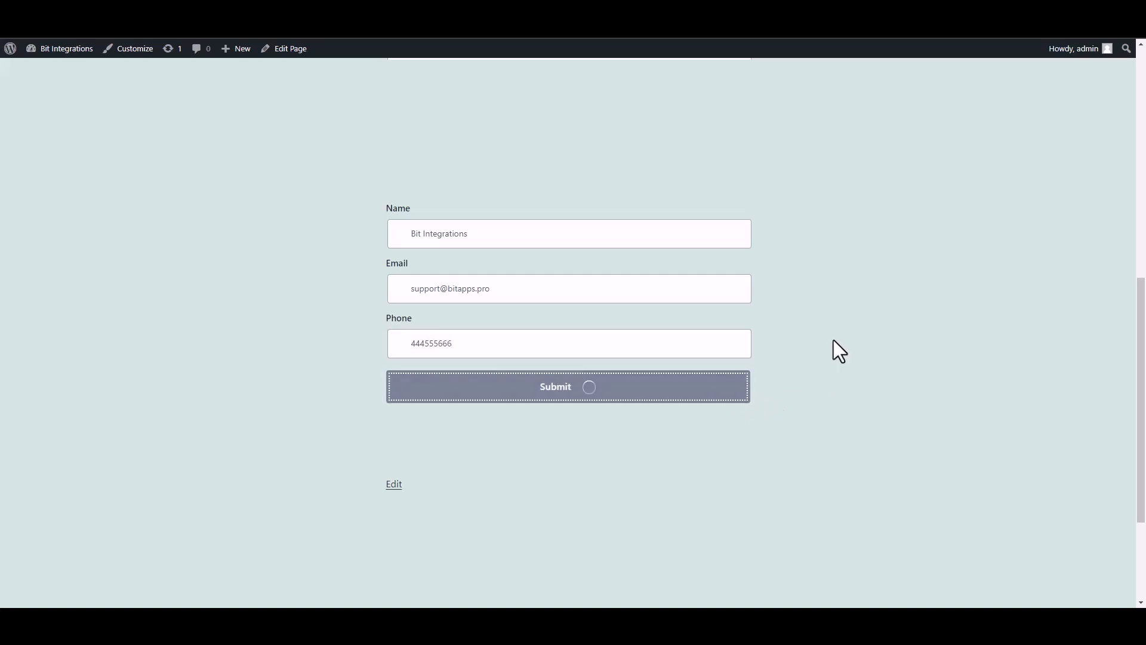
pyautogui.moveTo(370, 446); pyautogui.dragTo(760, 450)
pyautogui.click(818, 452)
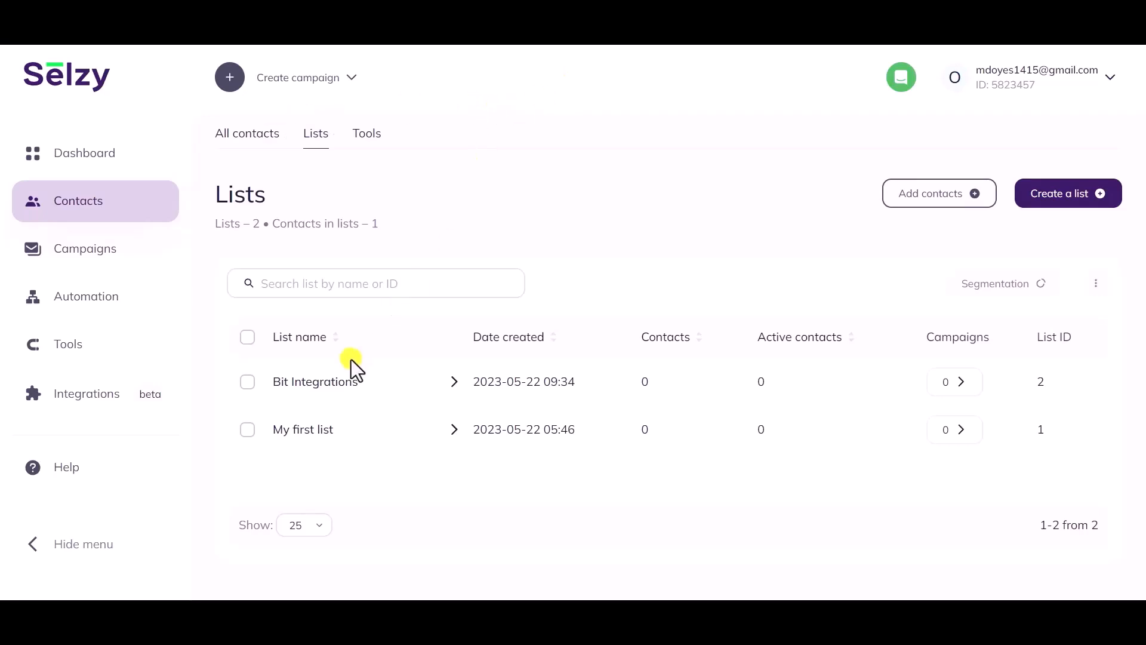
# Open the new contact in the Bit Integrations list and check its full name arrived
pyautogui.click(299, 382)
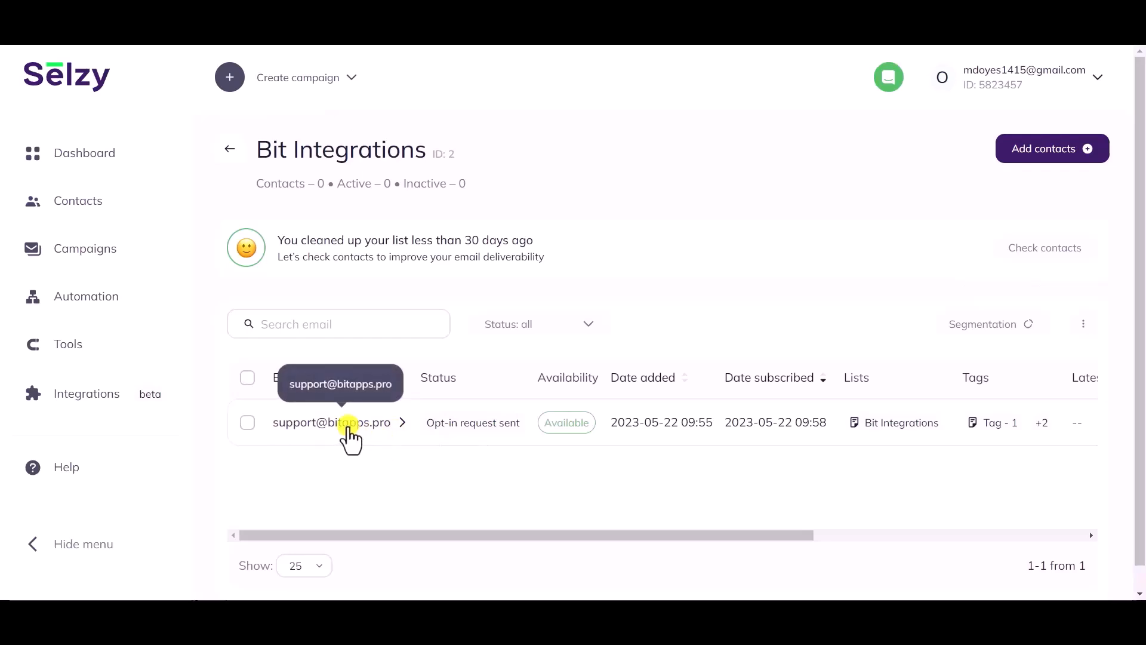
pyautogui.click(349, 427)
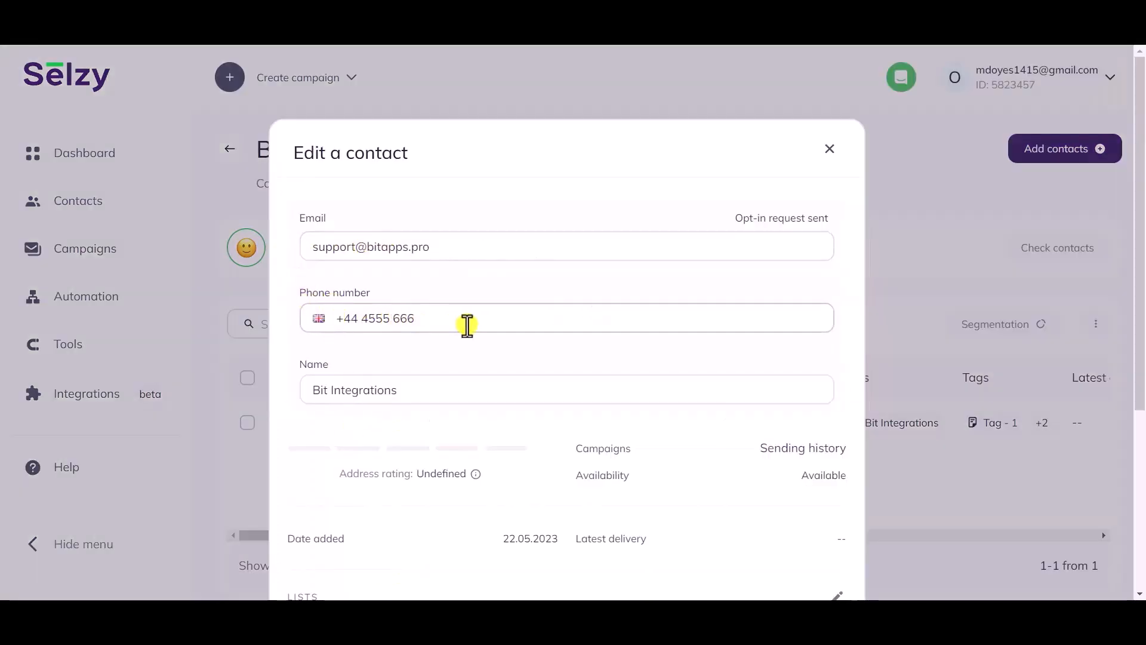
pyautogui.scroll(-1, 468, 324)
pyautogui.moveTo(404, 315); pyautogui.dragTo(314, 334)
pyautogui.click(332, 346)
# Verify the contact belongs to the Bit Integrations list and carries Tag - 1
pyautogui.scroll(-3, 332, 346)
pyautogui.moveTo(396, 351); pyautogui.dragTo(275, 318)
pyautogui.moveTo(332, 404); pyautogui.dragTo(289, 404)
pyautogui.click(371, 406)
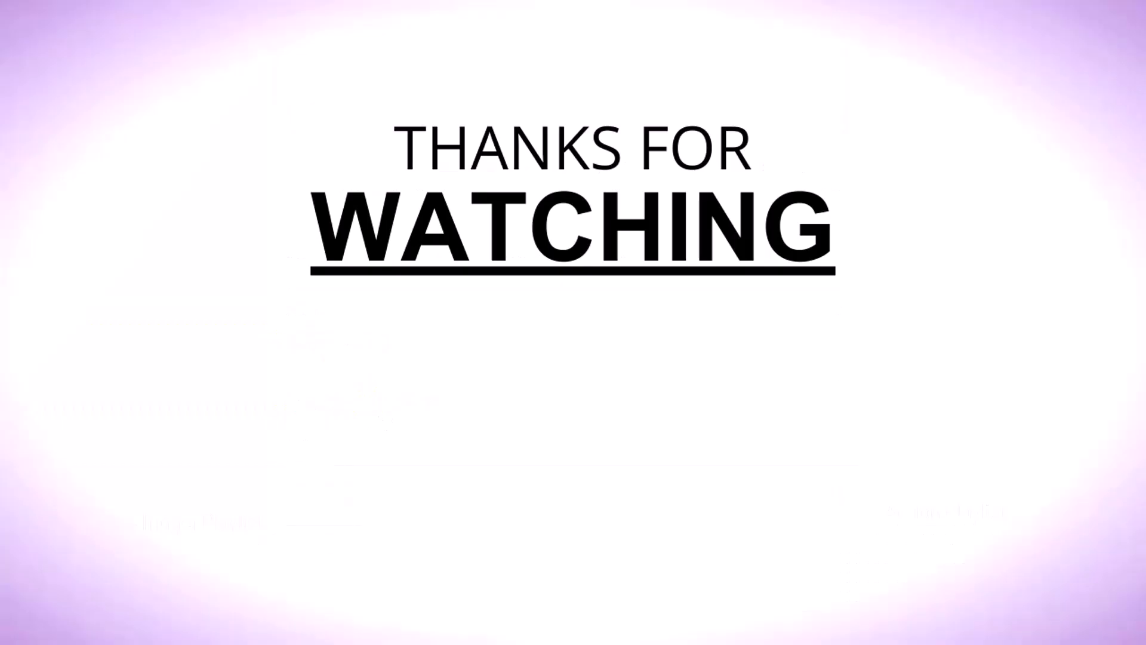